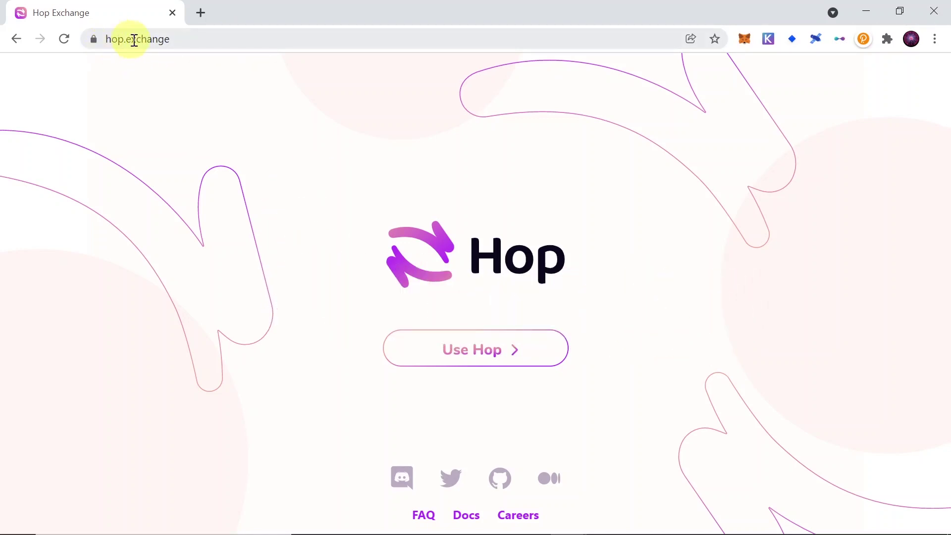
- Open the Hop bridge app and review the tokens it can send and the available source networks
left_click(469, 361)
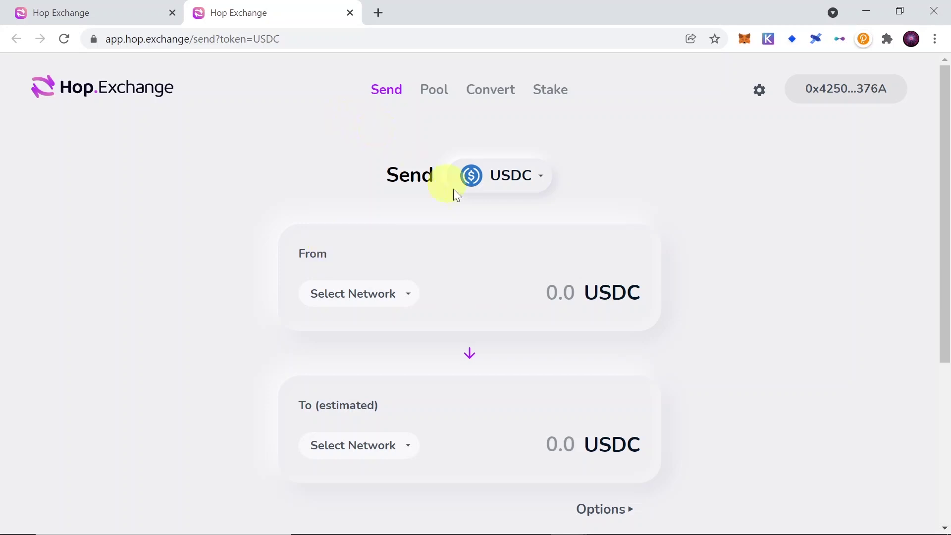
left_click(512, 184)
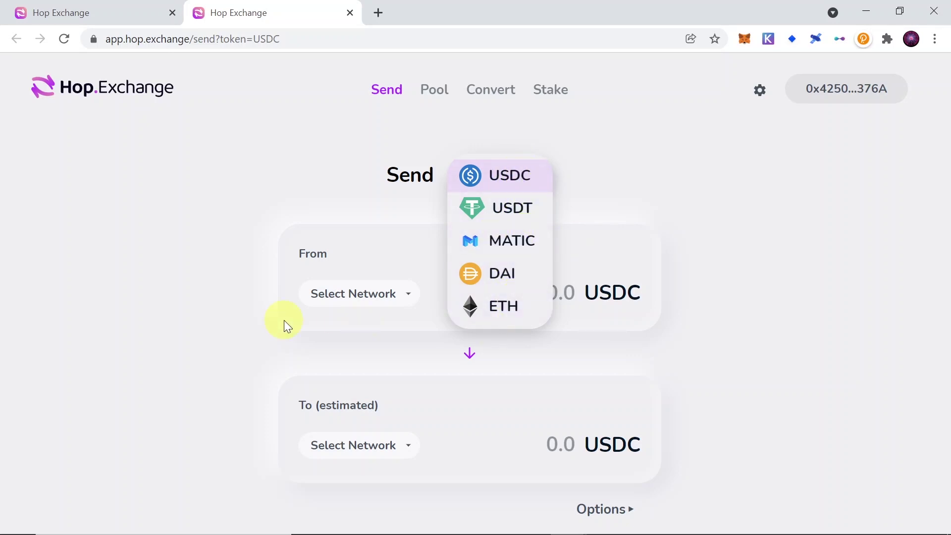
left_click(226, 323)
left_click(351, 296)
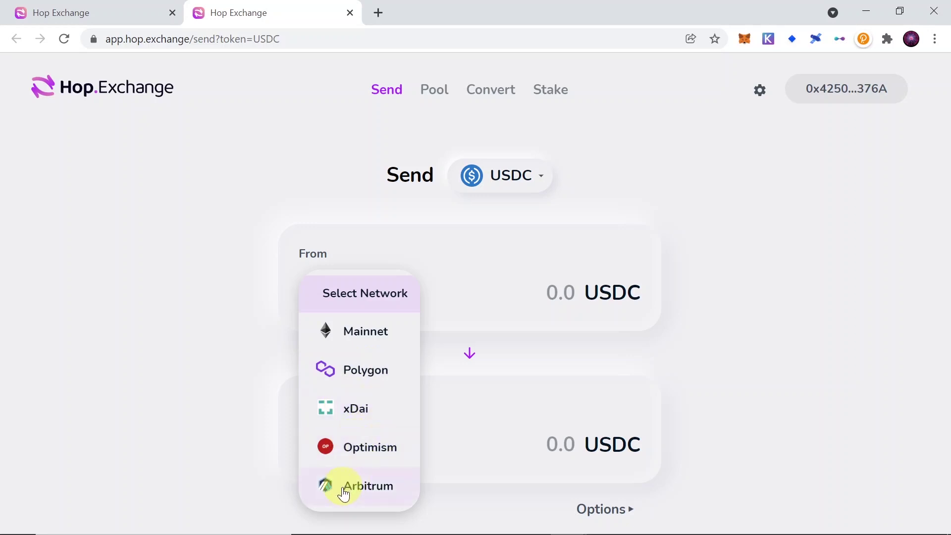
left_click(685, 379)
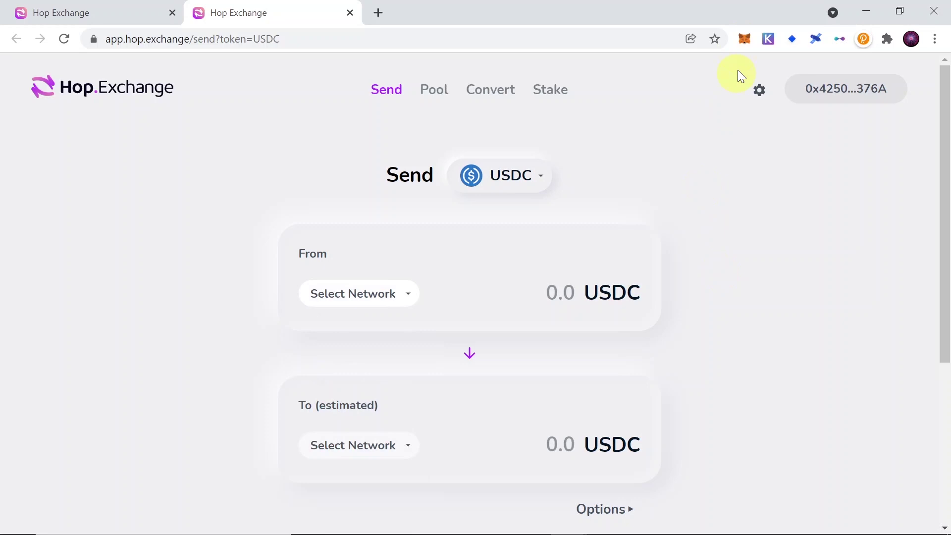
- Switch the MetaMask wallet to the Arb1 network and close the wallet
left_click(745, 39)
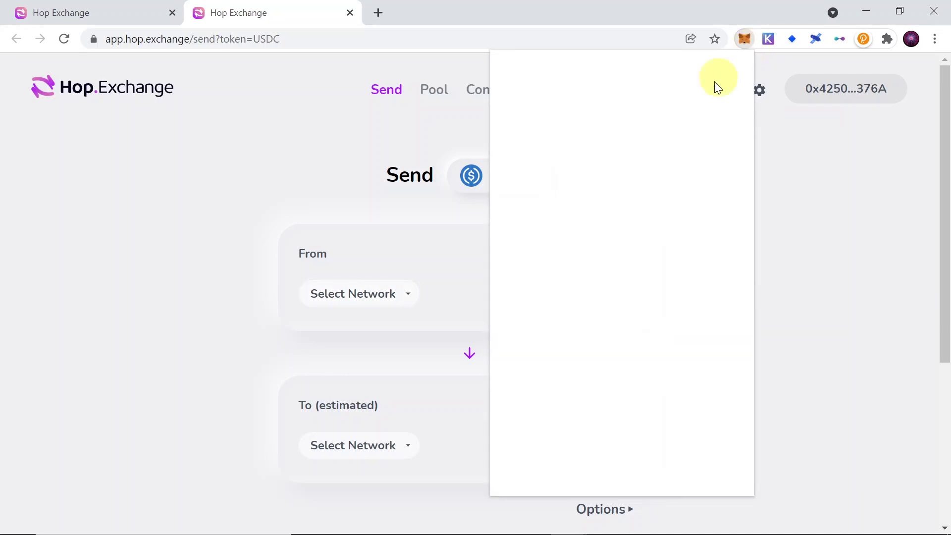
left_click(632, 77)
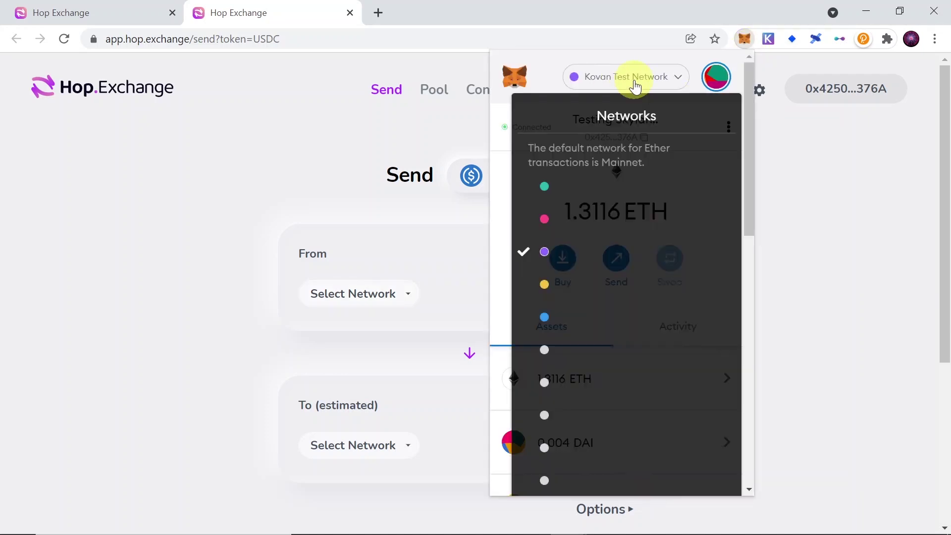
scroll(660, 256, "down", 4)
left_click(609, 286)
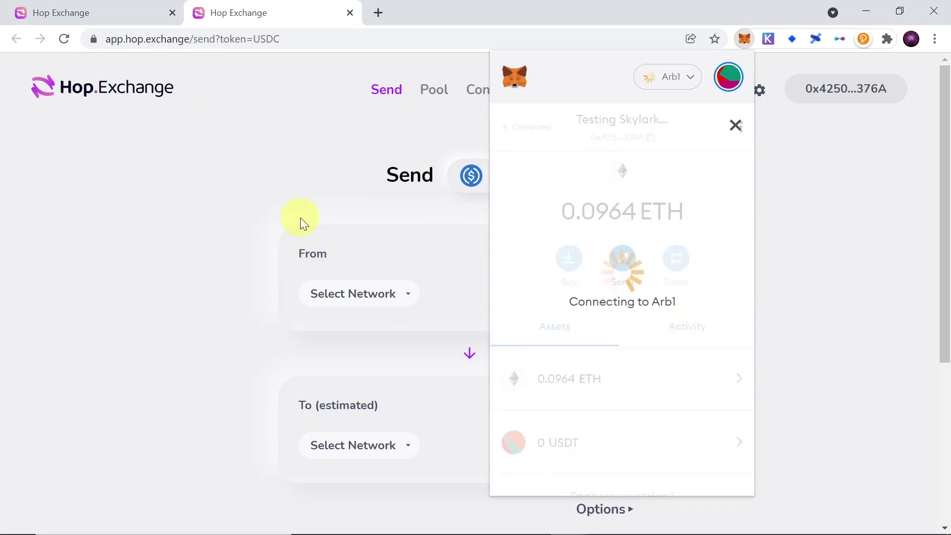
left_click(283, 210)
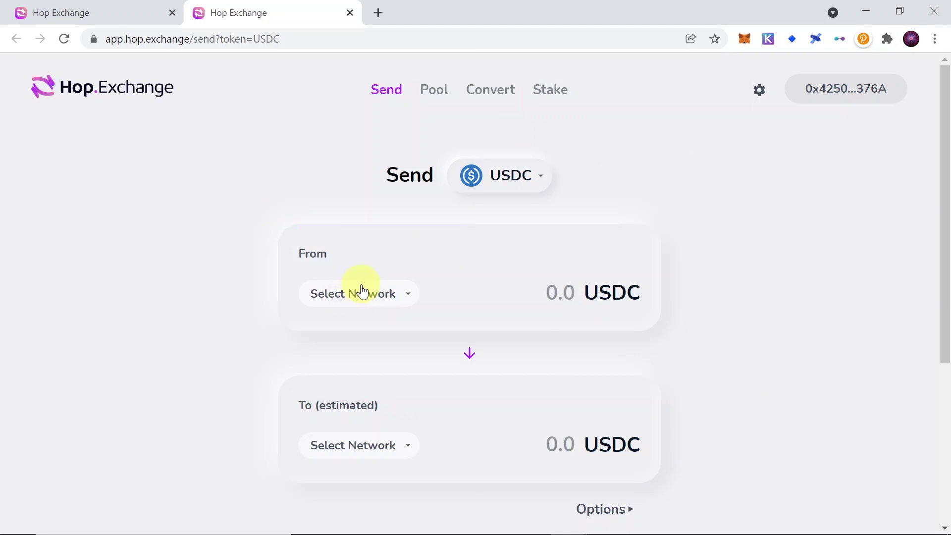
- Set the transfer's source network to Arbitrum and the token to ETH
left_click(361, 295)
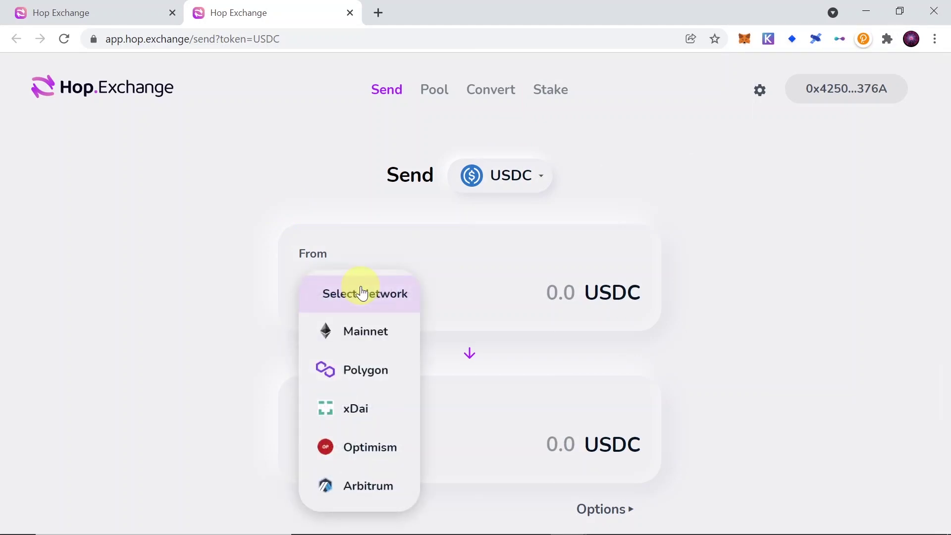
left_click(375, 493)
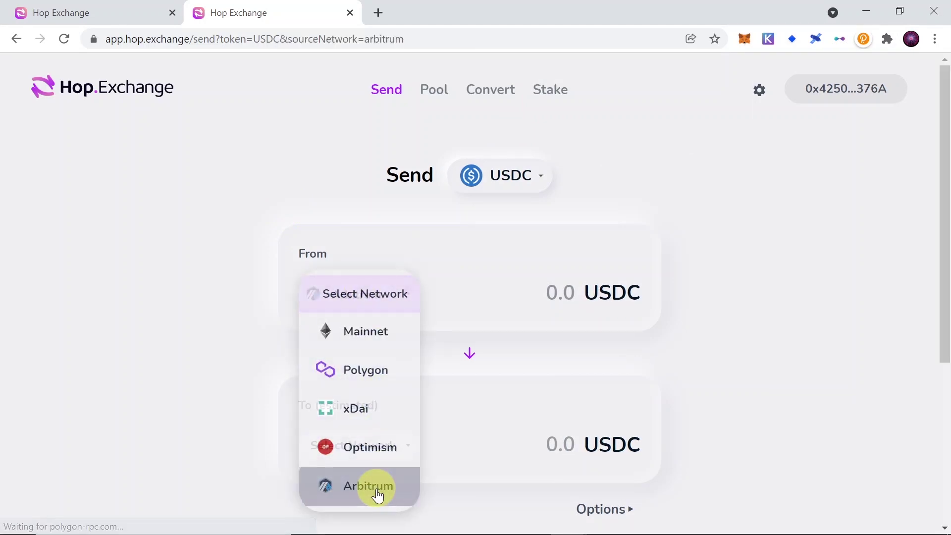
left_click(504, 174)
left_click(506, 314)
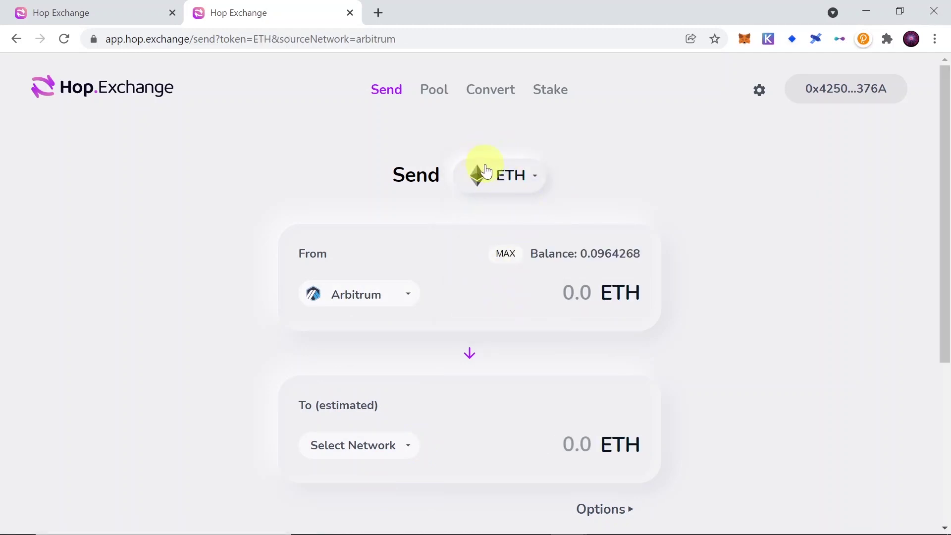
- Set the transfer's destination network to Polygon
scroll(421, 367, "down", 1)
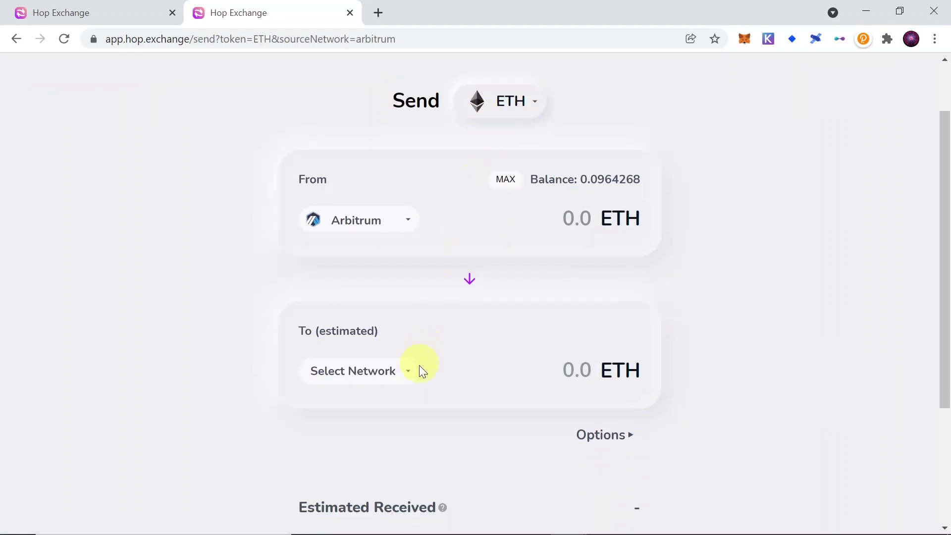
left_click(373, 370)
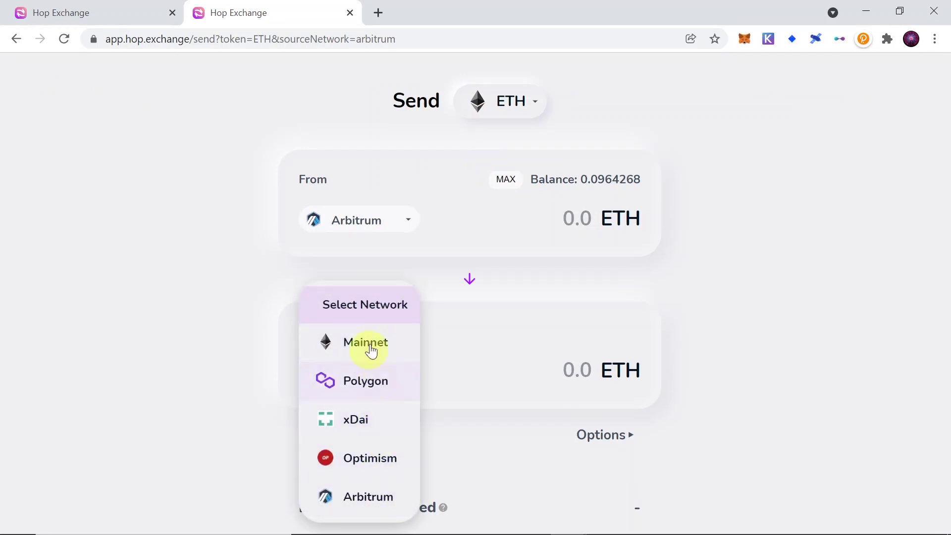
left_click(364, 387)
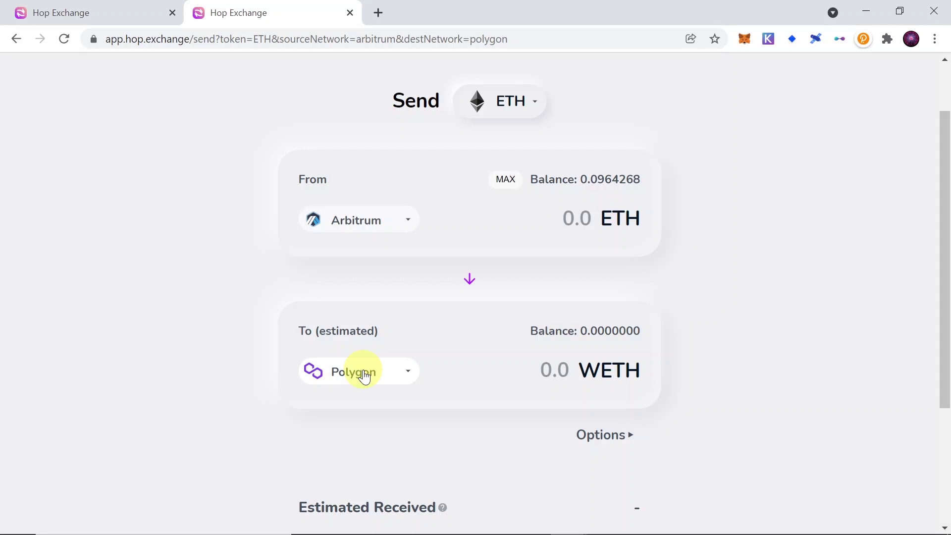
- Enter 0.03 ETH as the amount to send from Arbitrum
scroll(376, 369, "down", 1)
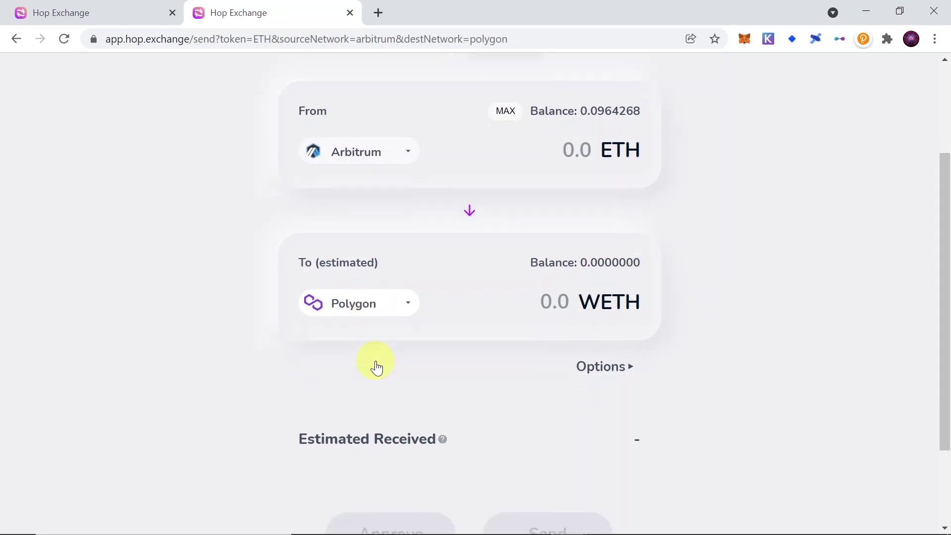
scroll(379, 365, "up", 1)
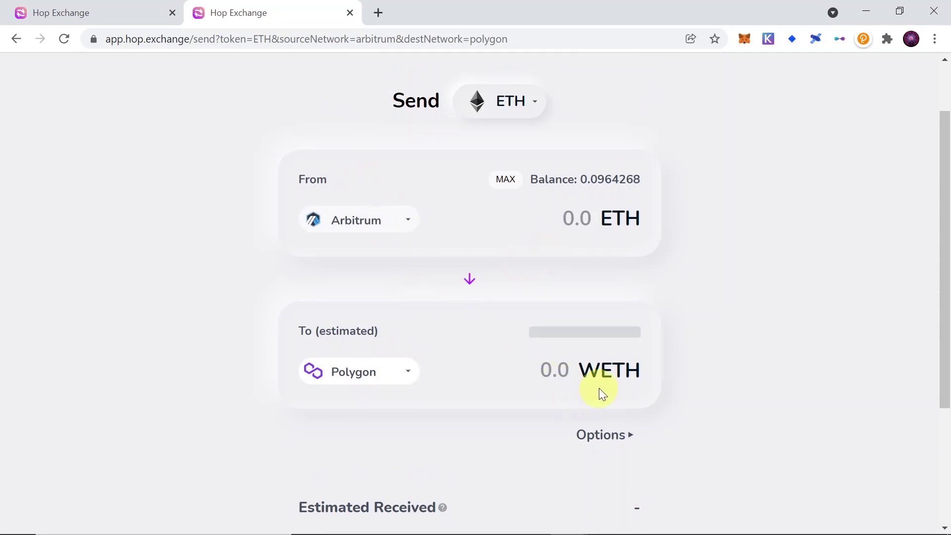
left_click(577, 219)
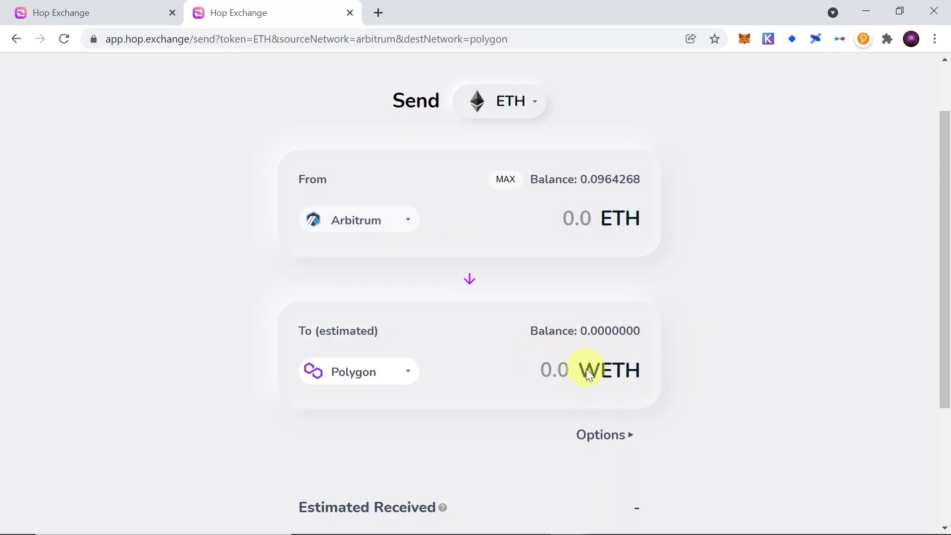
left_click(558, 224)
type("0.0")
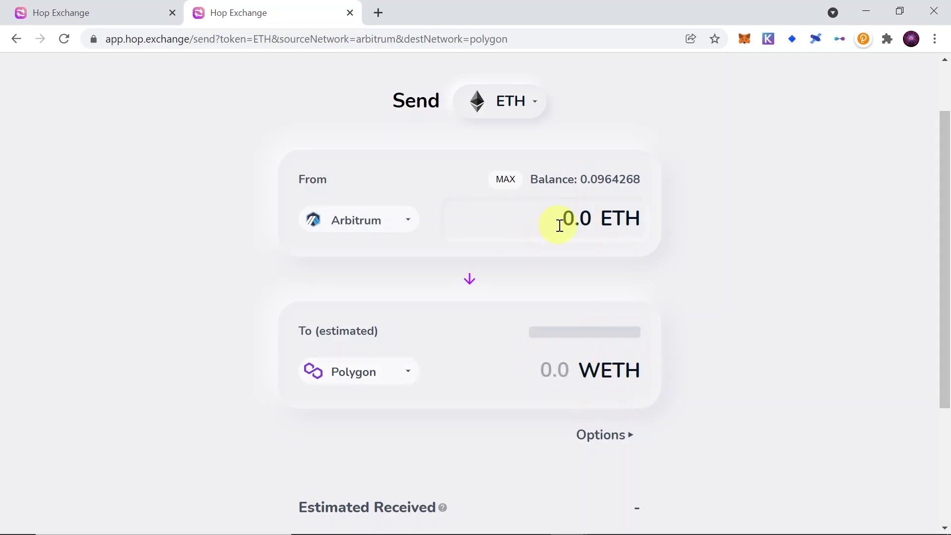
type("3")
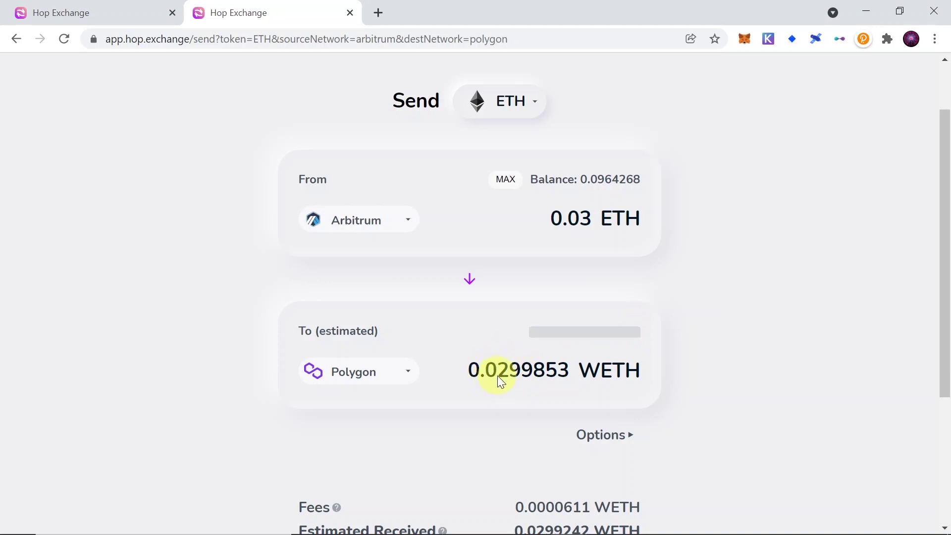
- Send the ETH from Arbitrum to Polygon, confirm the transaction in MetaMask, and close the transfer status dialog
scroll(543, 371, "down", 1)
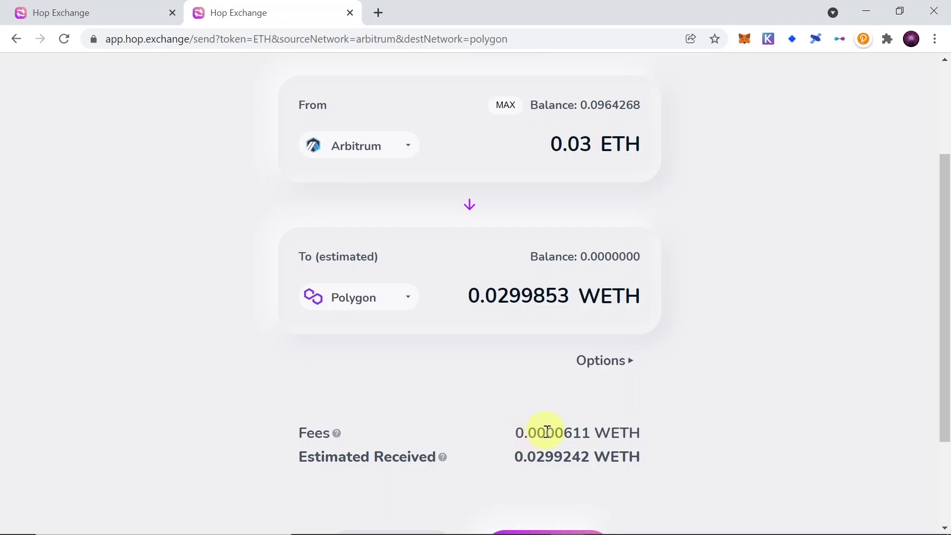
scroll(649, 438, "down", 1)
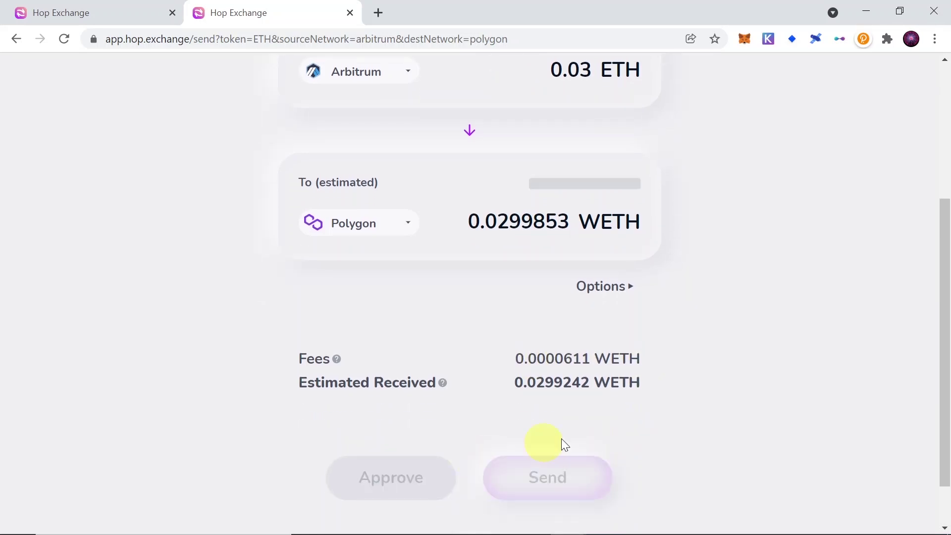
scroll(436, 372, "down", 1)
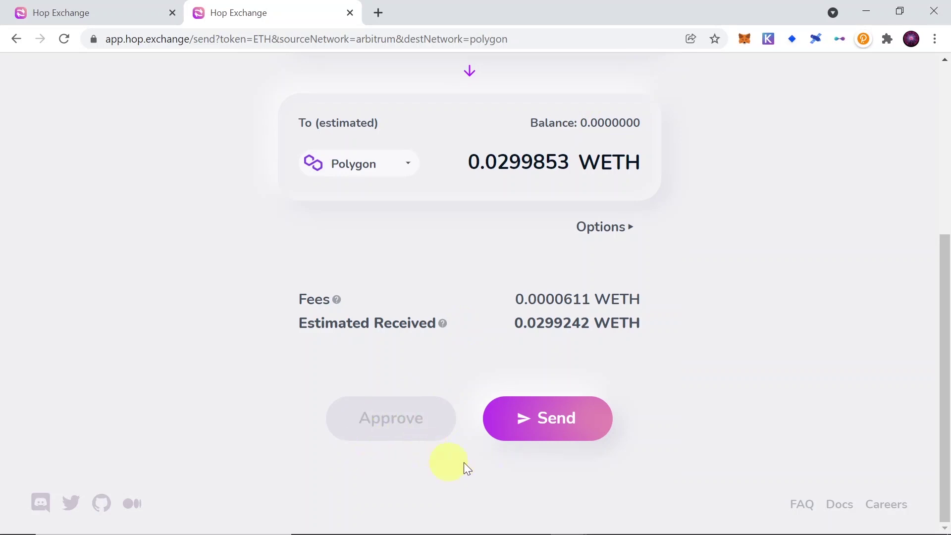
left_click(567, 423)
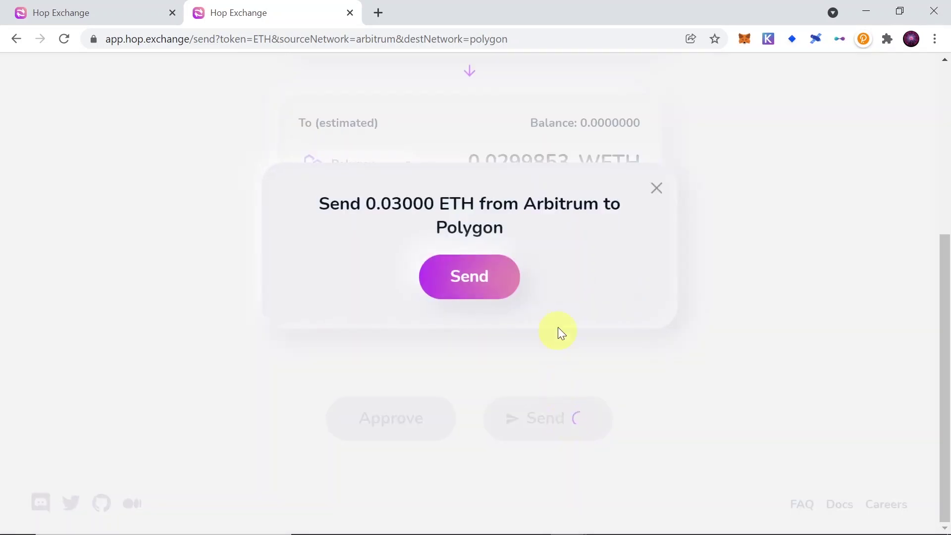
left_click(480, 279)
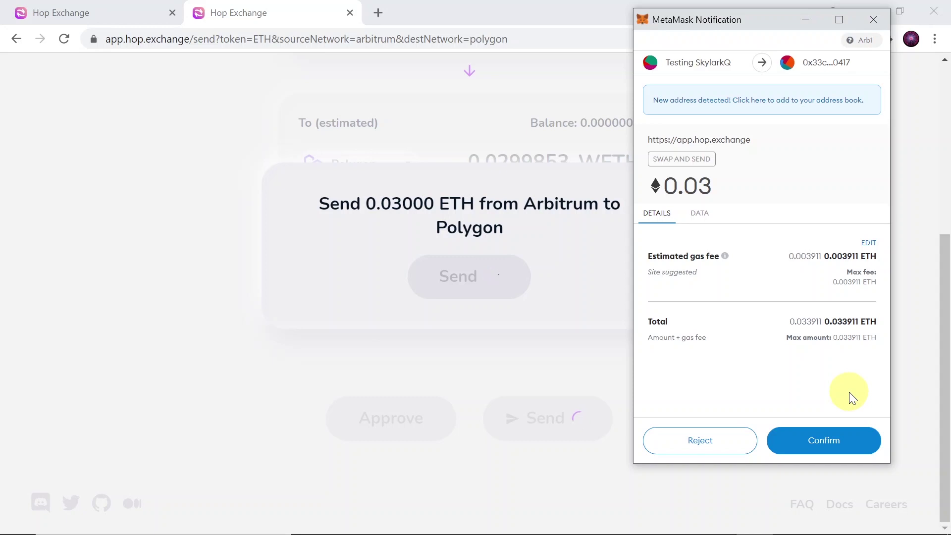
left_click(827, 446)
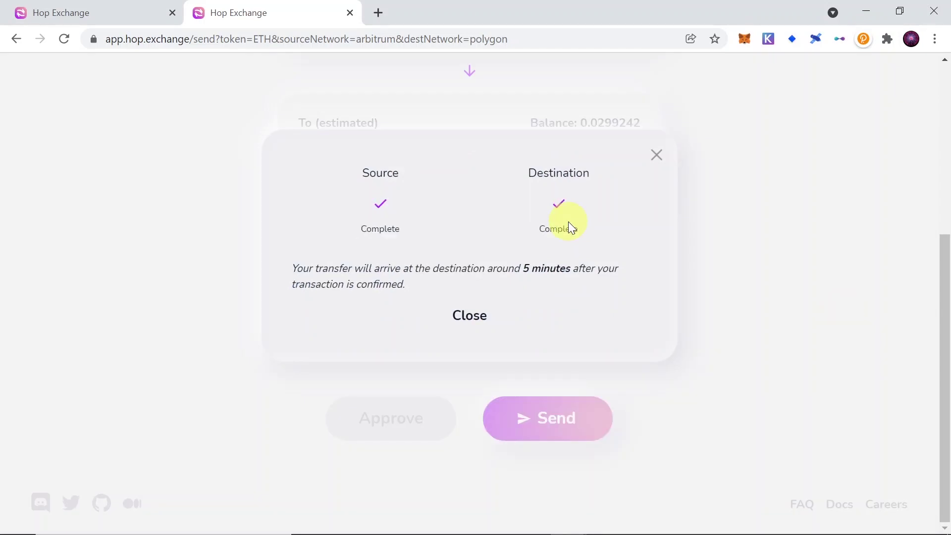
left_click(475, 318)
- Set up a new transfer with Polygon as the source network and Optimism as the destination
scroll(515, 311, "up", 3)
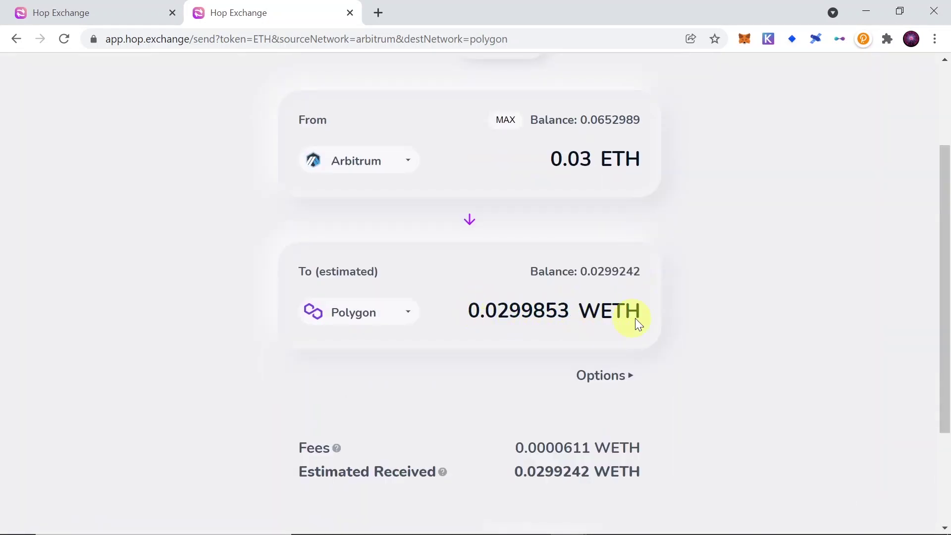
scroll(627, 320, "up", 2)
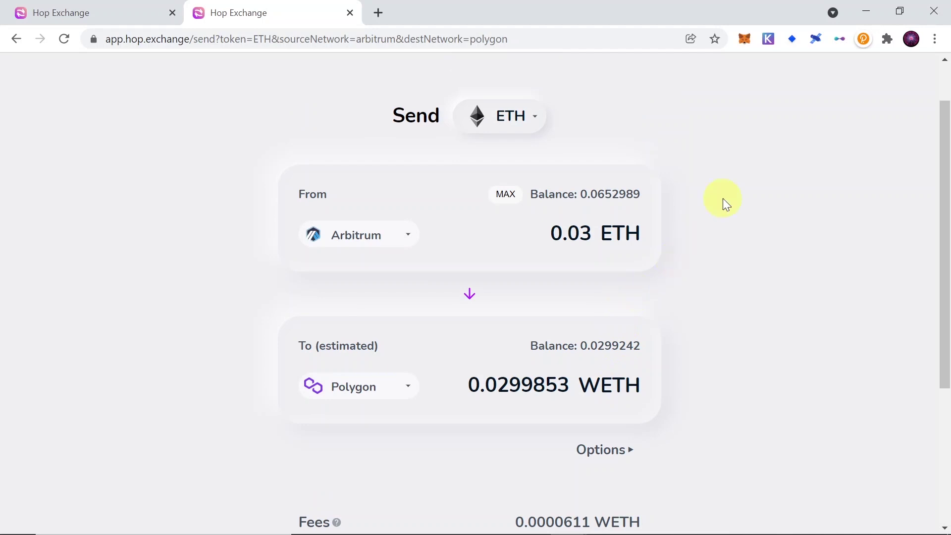
scroll(723, 199, "up", 2)
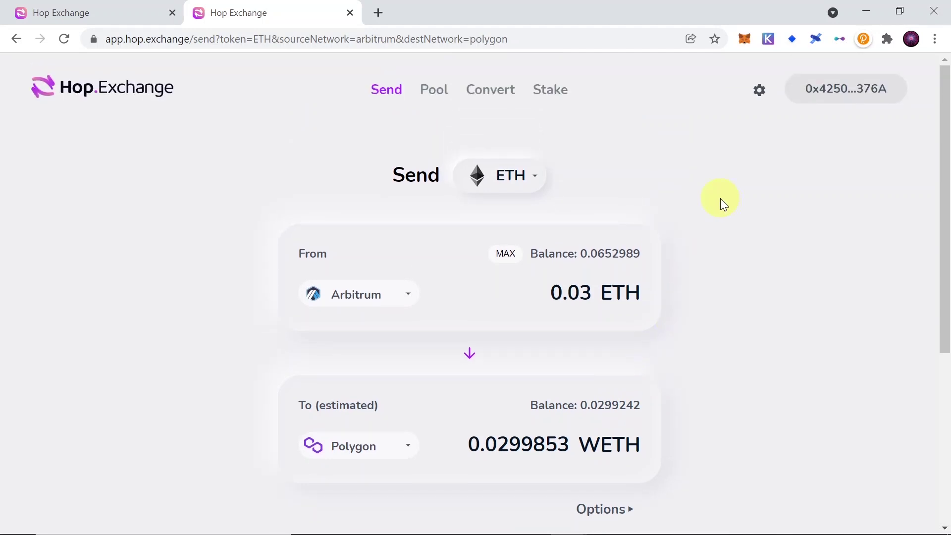
left_click(373, 302)
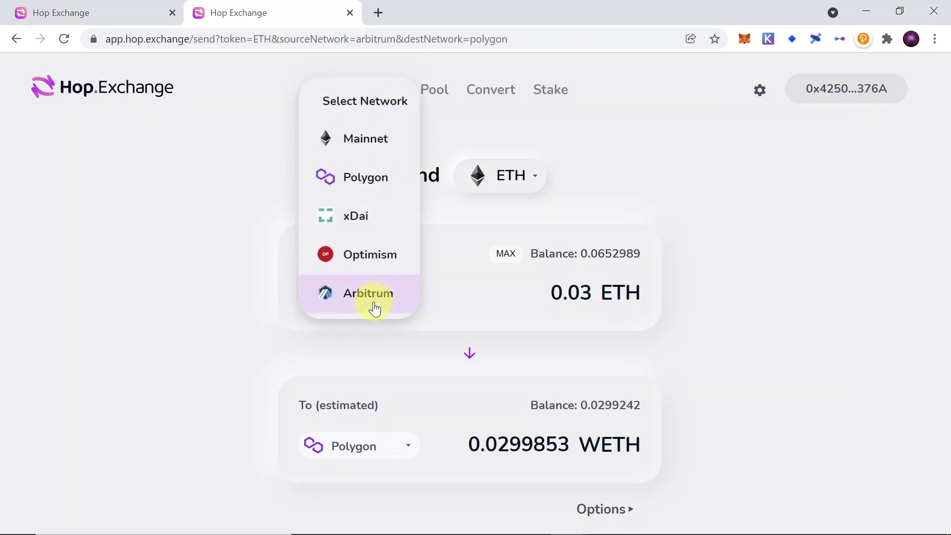
left_click(374, 180)
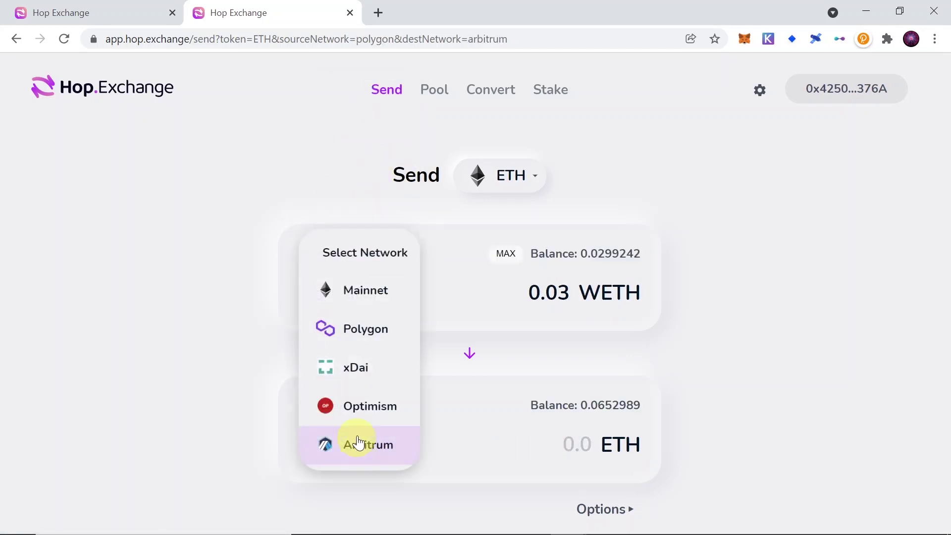
left_click(362, 408)
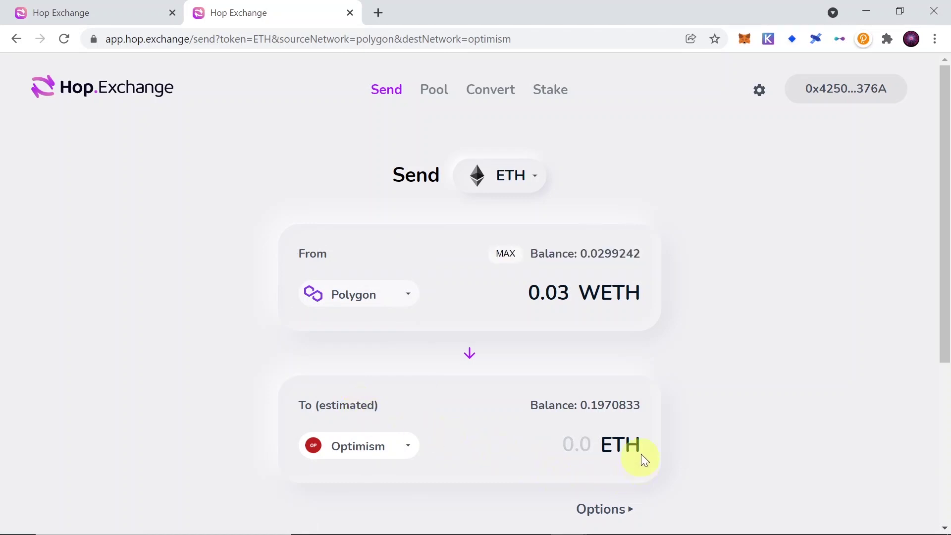
- Set the amount to send from Polygon to the maximum available WETH balance
left_click(505, 254)
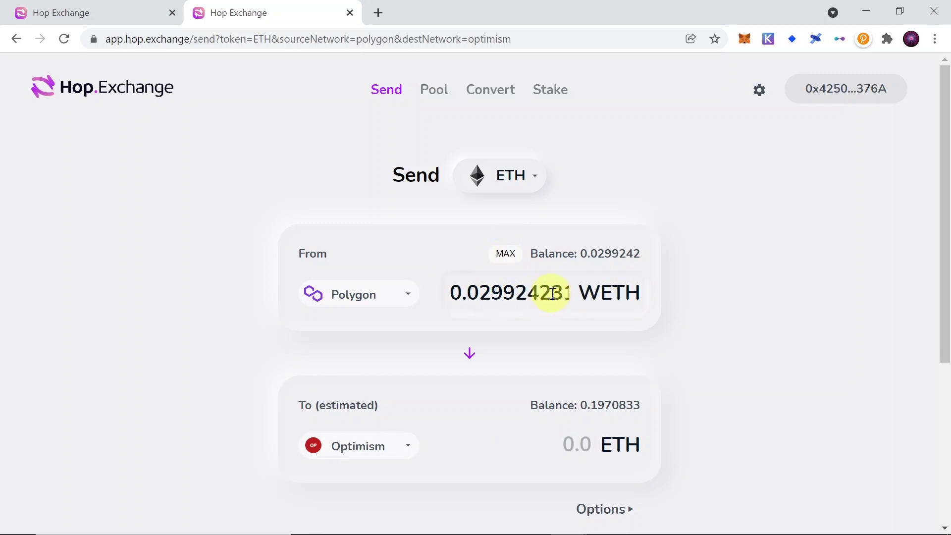
scroll(679, 341, "down", 3)
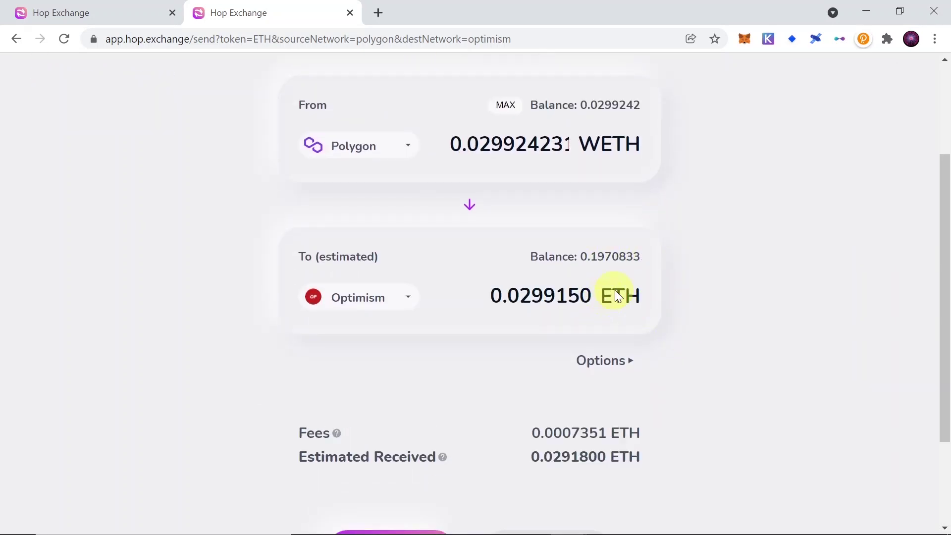
scroll(654, 300, "down", 2)
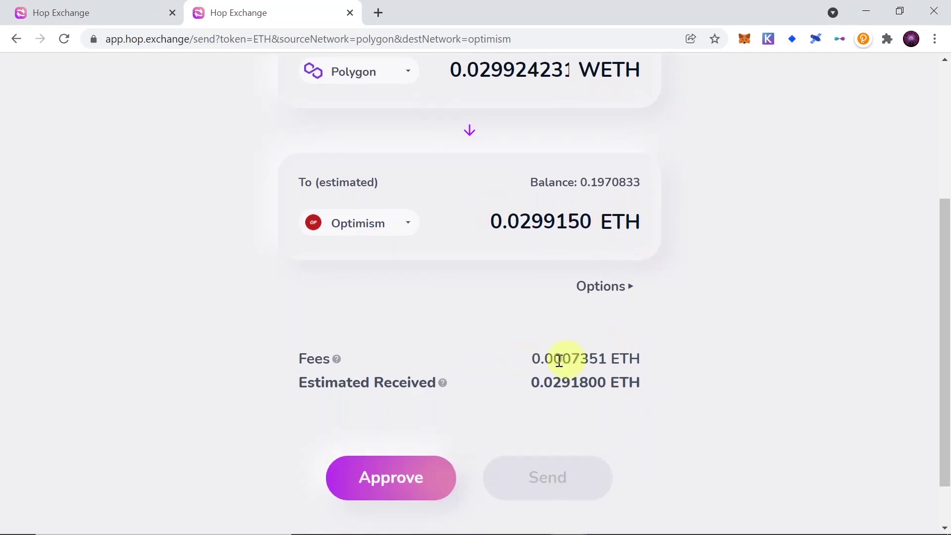
- Switch the wallet to Matic Mainnet and approve Hop to spend all WETH on Polygon, confirming the permission in MetaMask
left_click(414, 477)
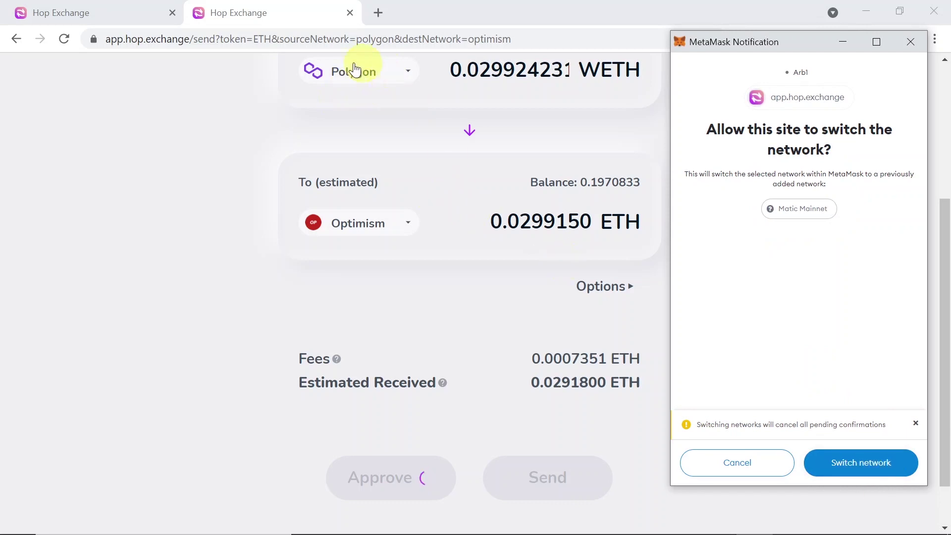
left_click(881, 464)
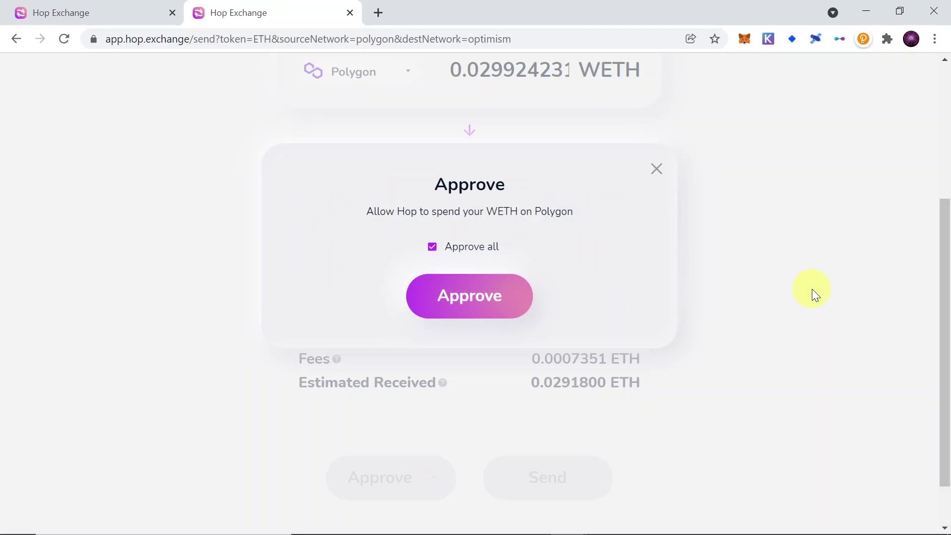
left_click(485, 297)
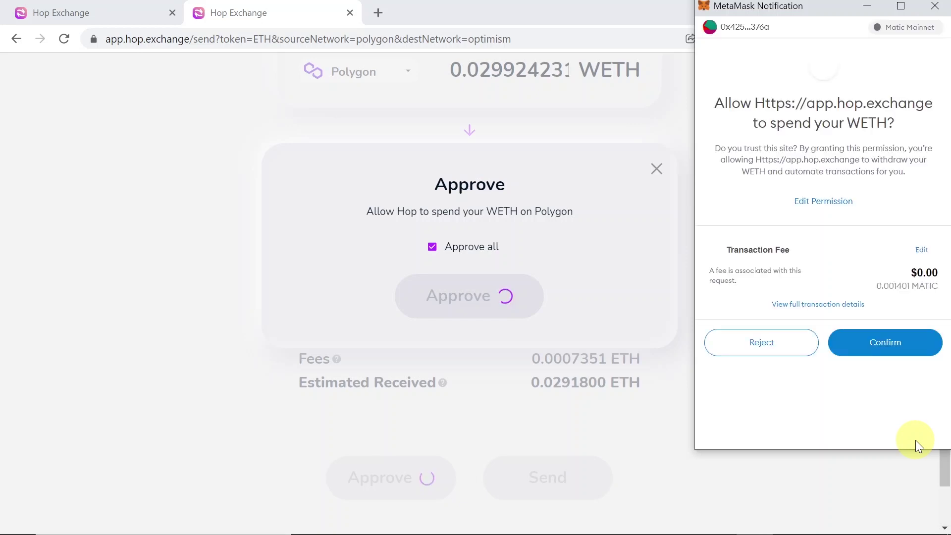
left_click(895, 348)
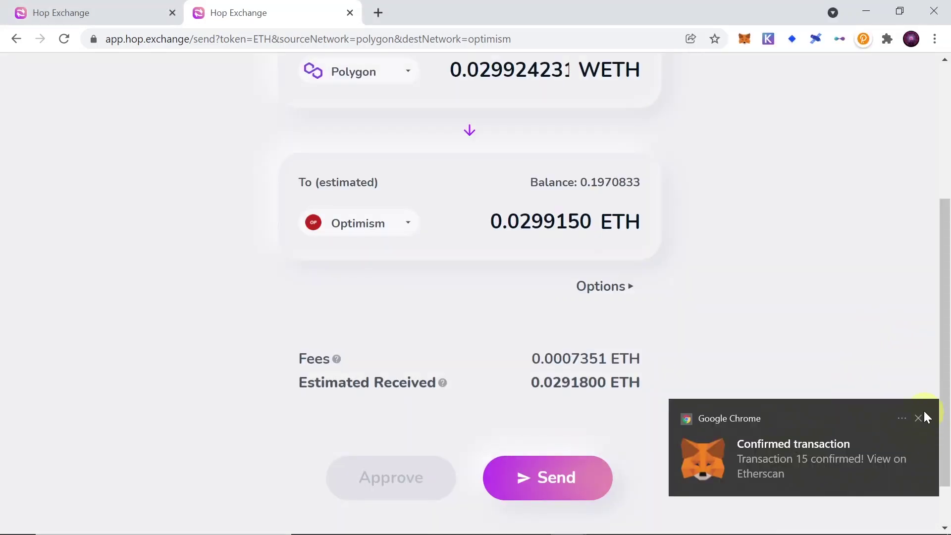
left_click(919, 419)
- Send the WETH from Polygon to Optimism, confirm the transaction in MetaMask, and close the transfer status dialog
left_click(562, 480)
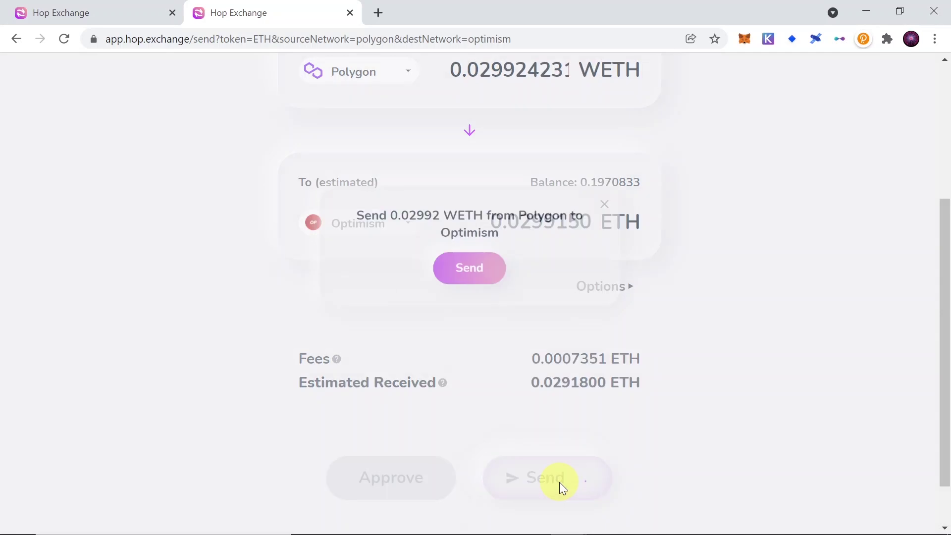
left_click(474, 269)
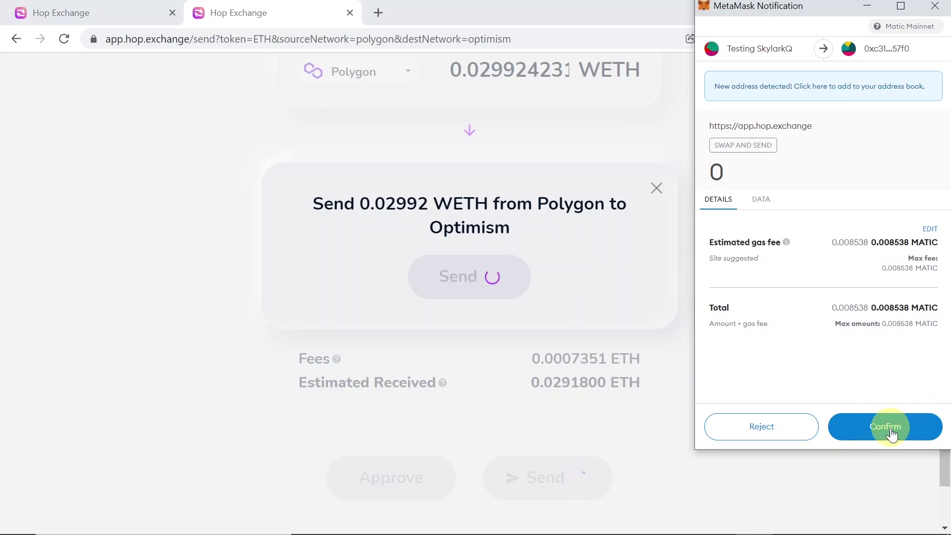
left_click(890, 430)
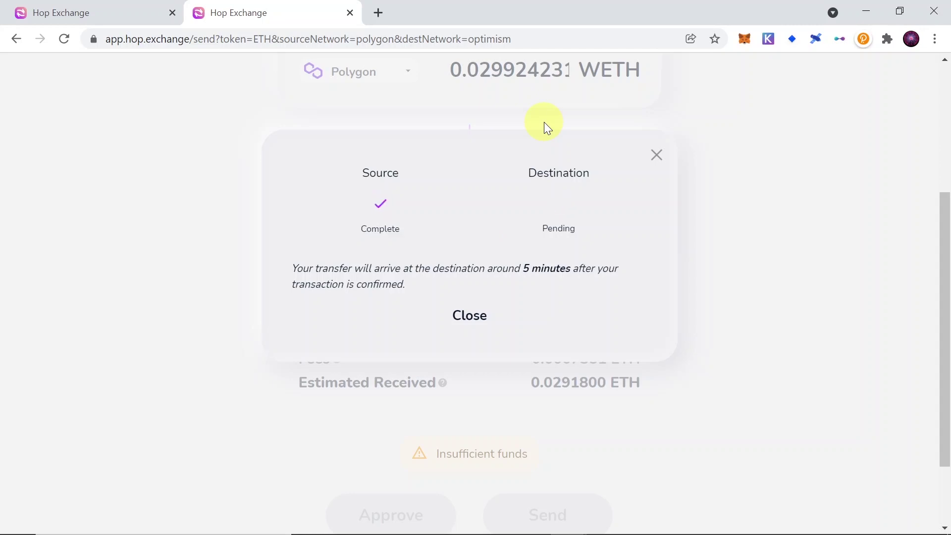
left_click(471, 314)
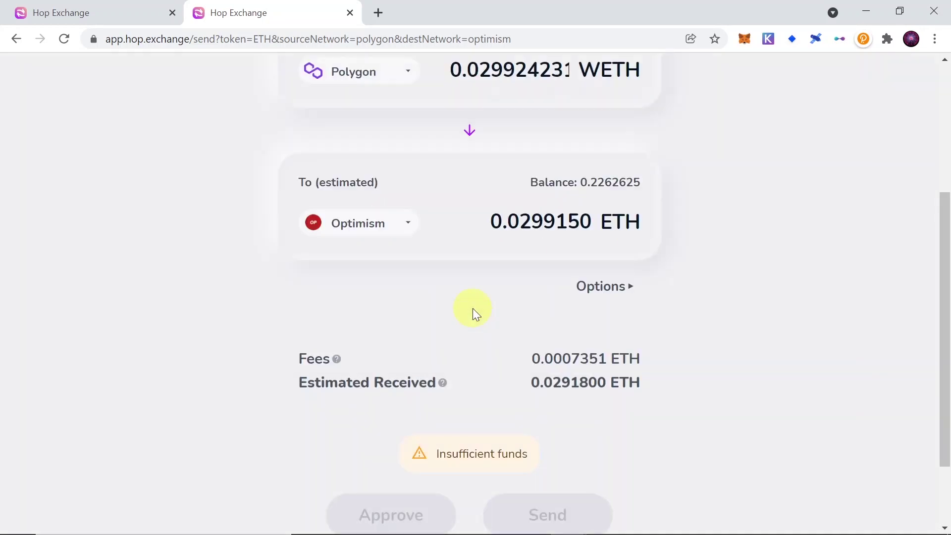
- Open Hop's token conversion page
scroll(569, 331, "up", 1)
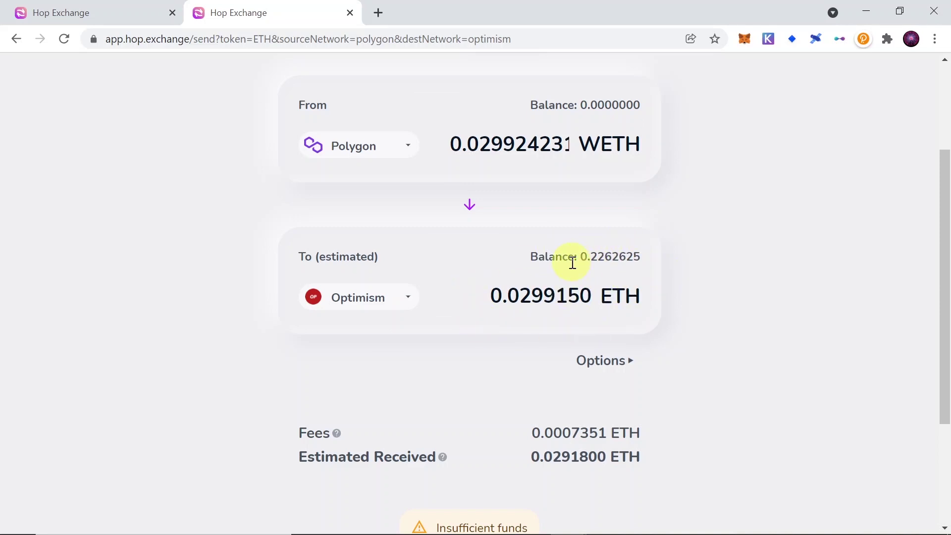
scroll(575, 266, "up", 3)
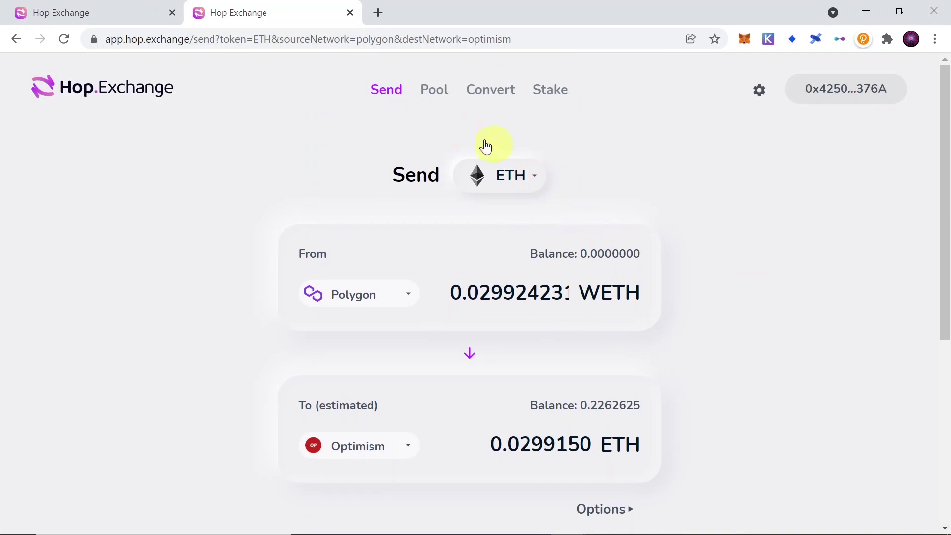
left_click(491, 94)
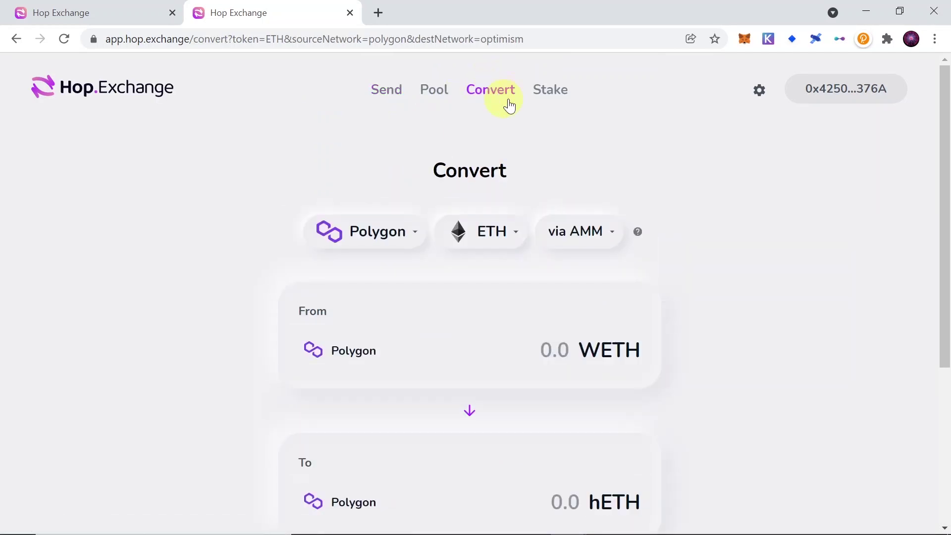
scroll(498, 113, "down", 3)
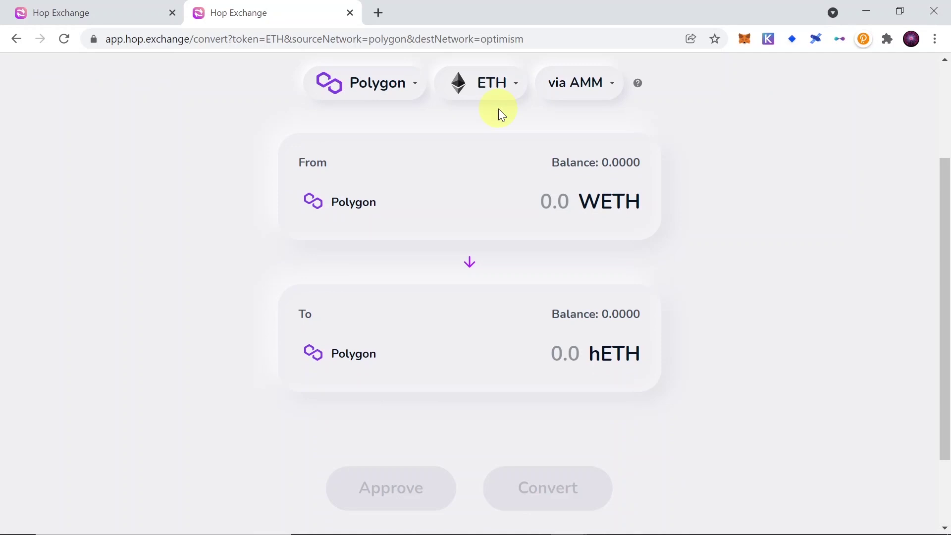
scroll(501, 111, "up", 1)
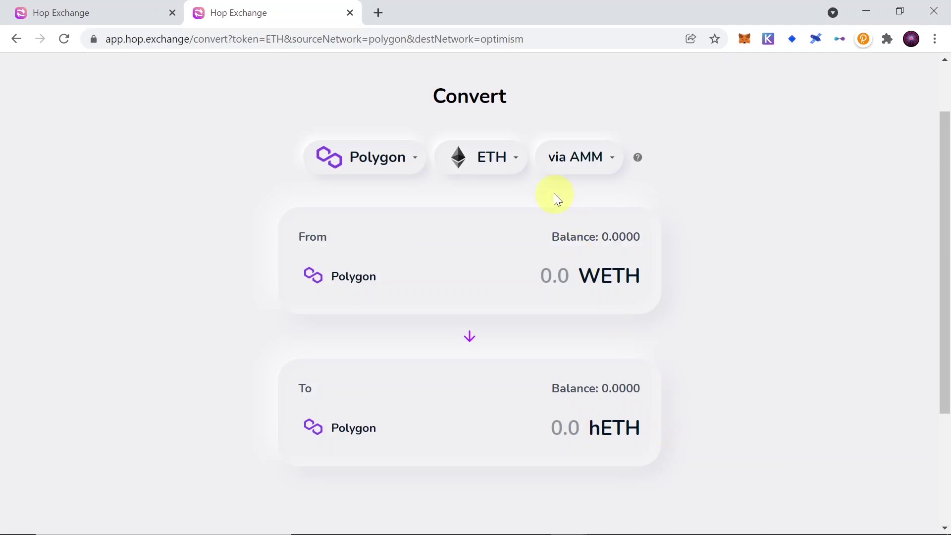
- Set the conversion to Optimism via Hop Bridge with USDT as the token
left_click(570, 157)
left_click(570, 131)
left_click(450, 156)
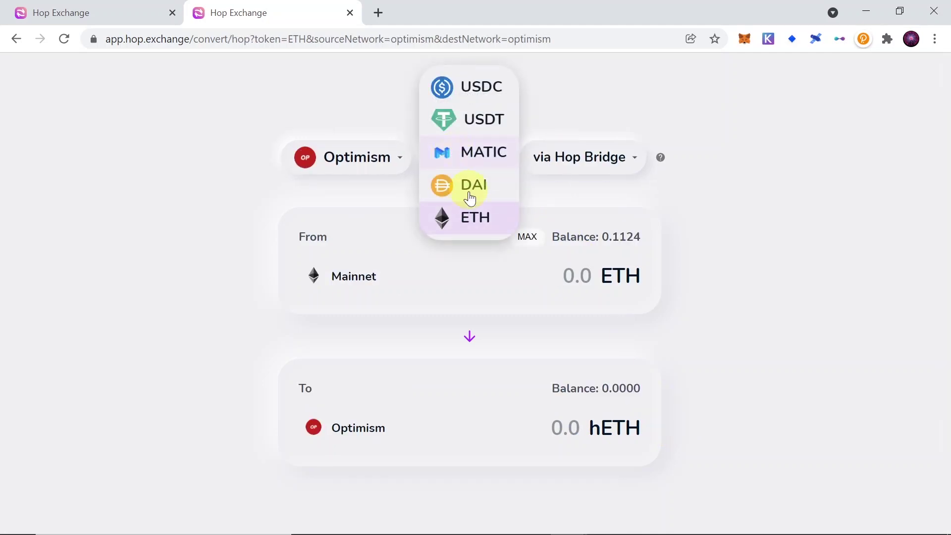
left_click(480, 121)
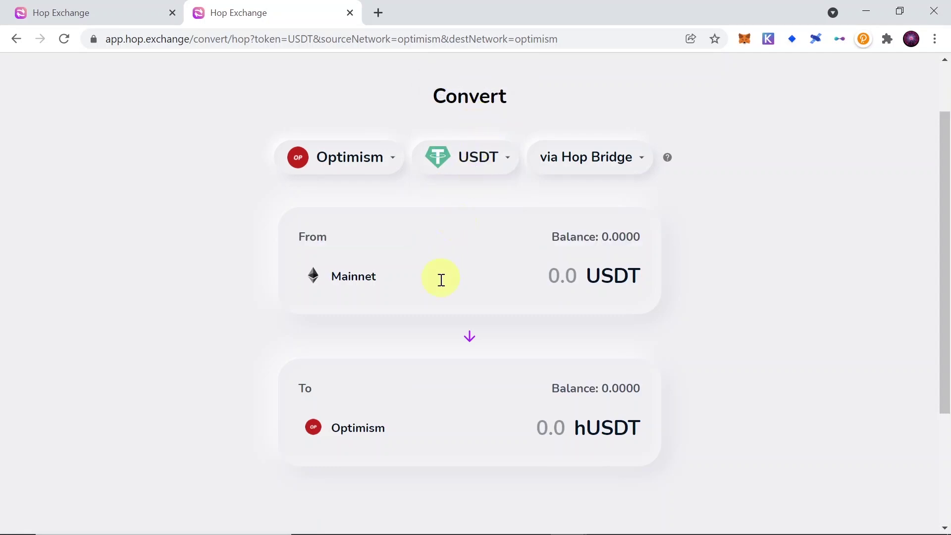
- Set the Optimism conversion route to AMM and the token to ETH
left_click(590, 166)
left_click(573, 127)
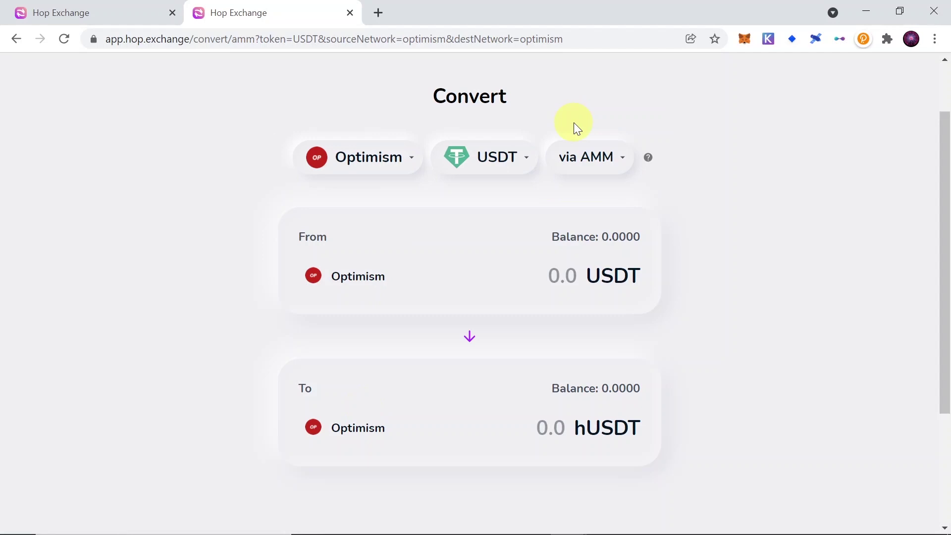
scroll(633, 179, "up", 2)
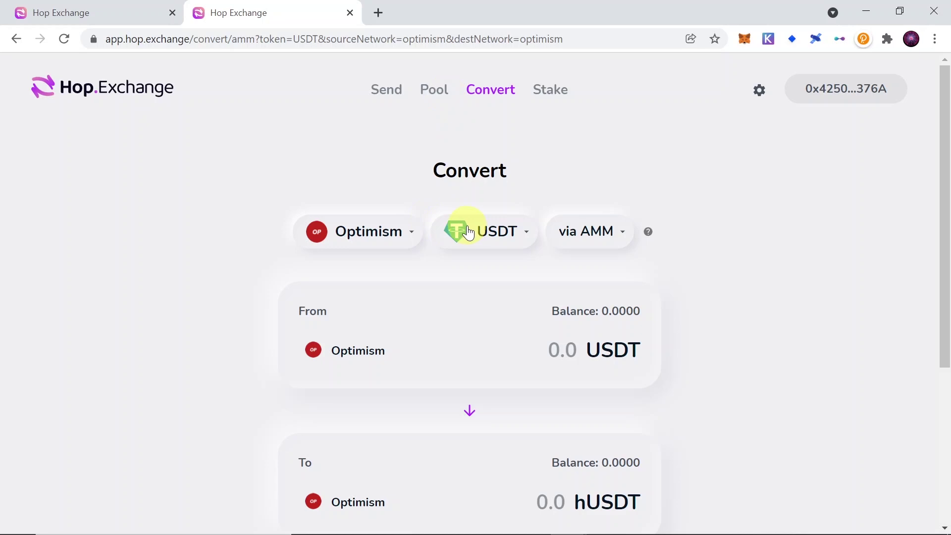
left_click(491, 239)
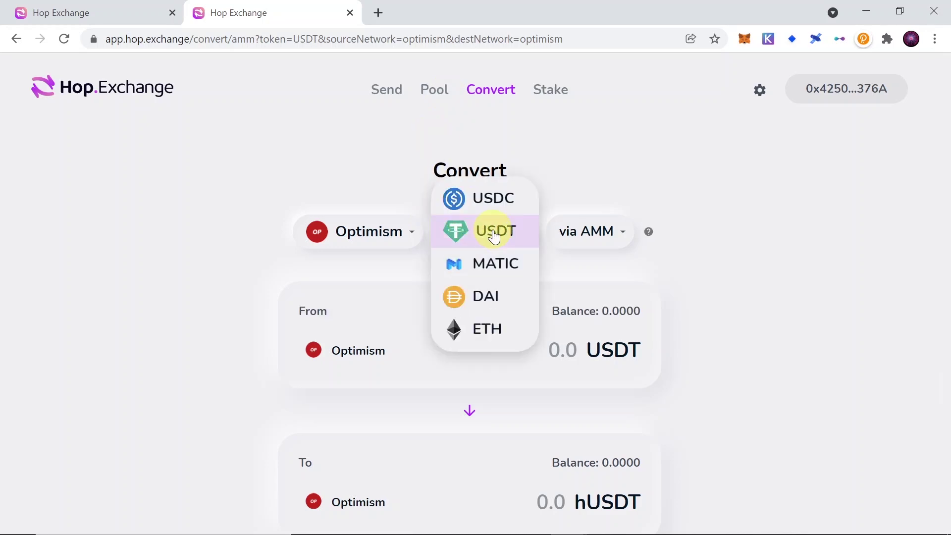
left_click(502, 337)
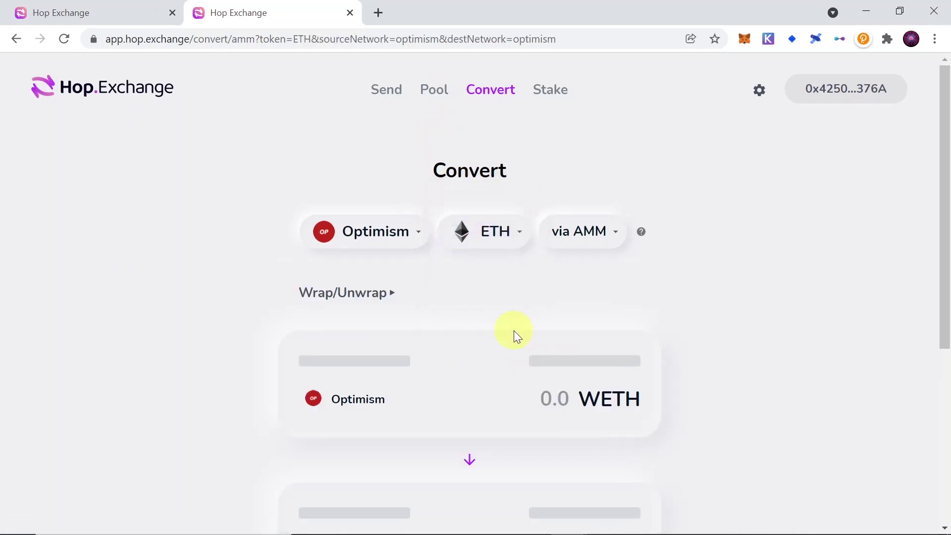
scroll(553, 297, "down", 3)
scroll(705, 282, "up", 3)
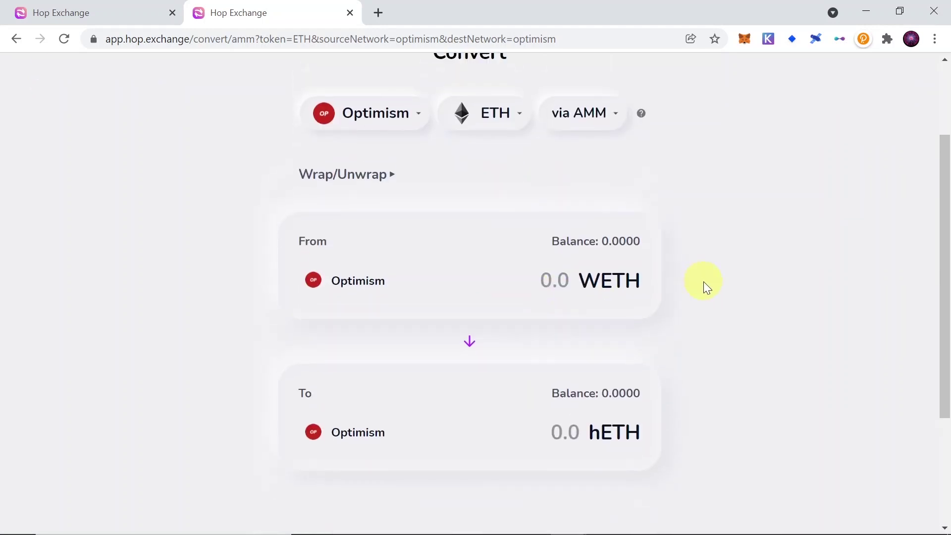
left_click(490, 90)
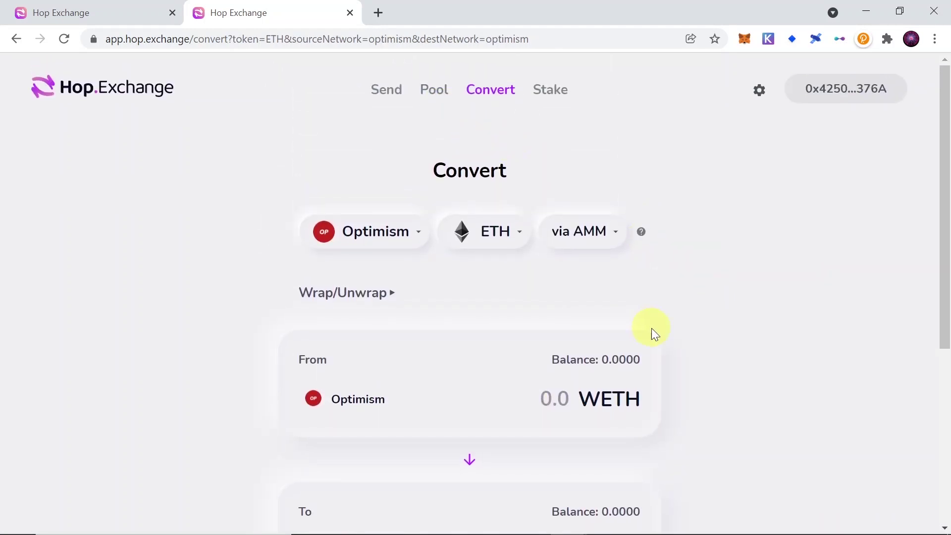
scroll(659, 337, "down", 2)
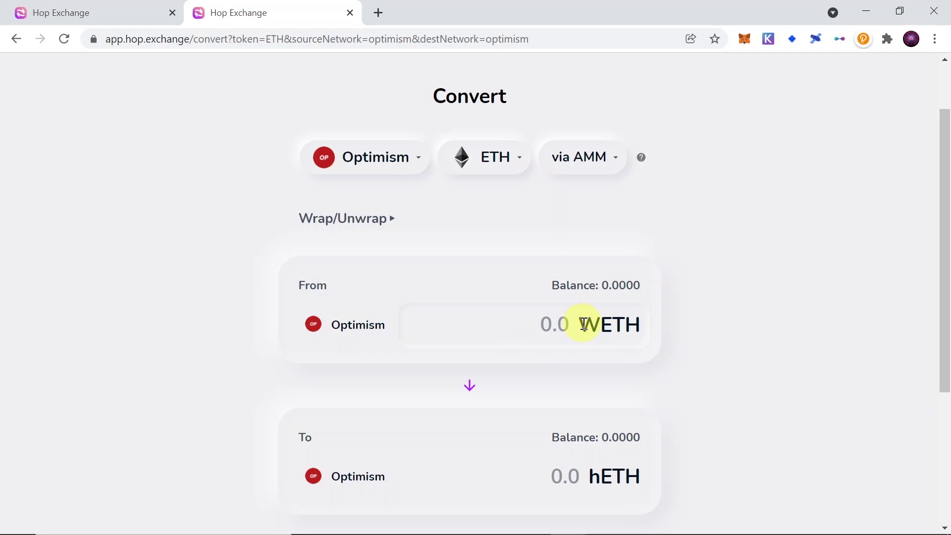
left_click(497, 172)
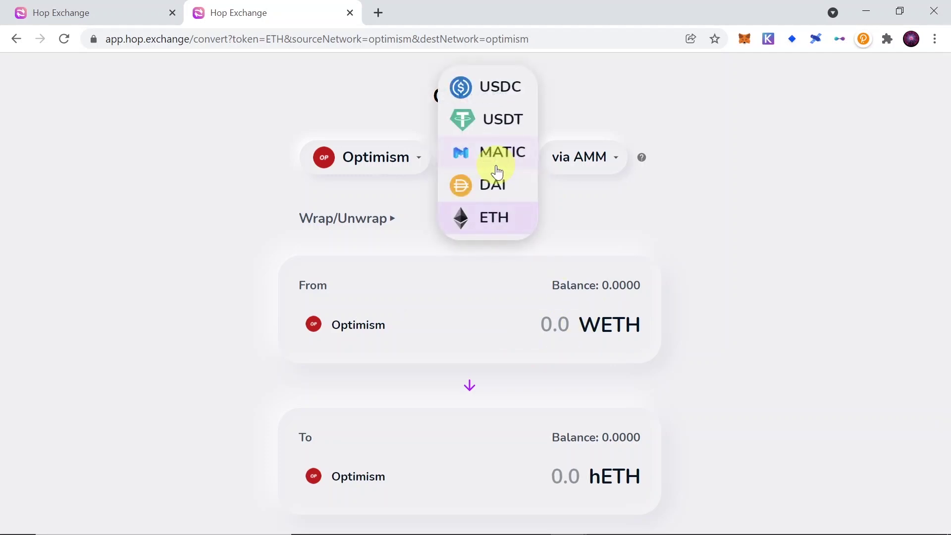
left_click(504, 215)
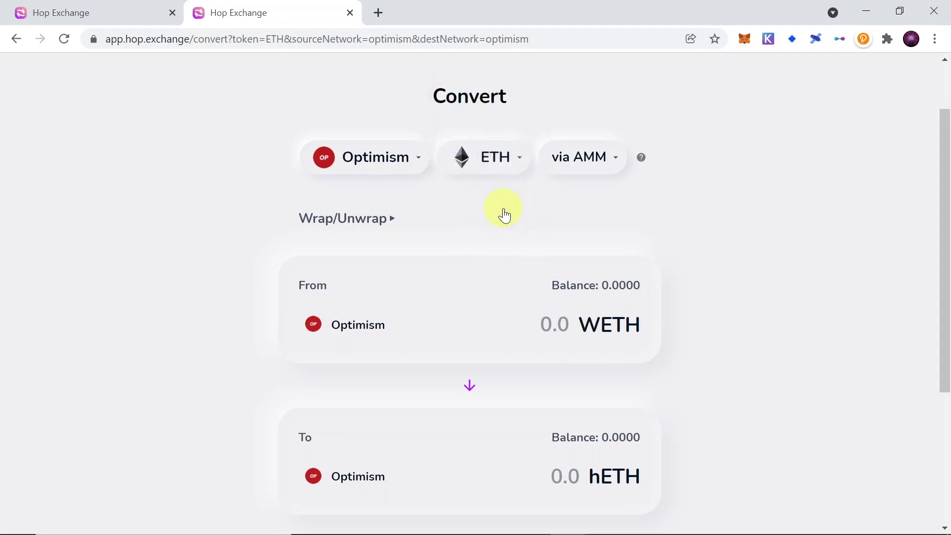
- Wrap 0.03 ETH into WETH on Optimism and confirm the deposit transaction in MetaMask
left_click(331, 220)
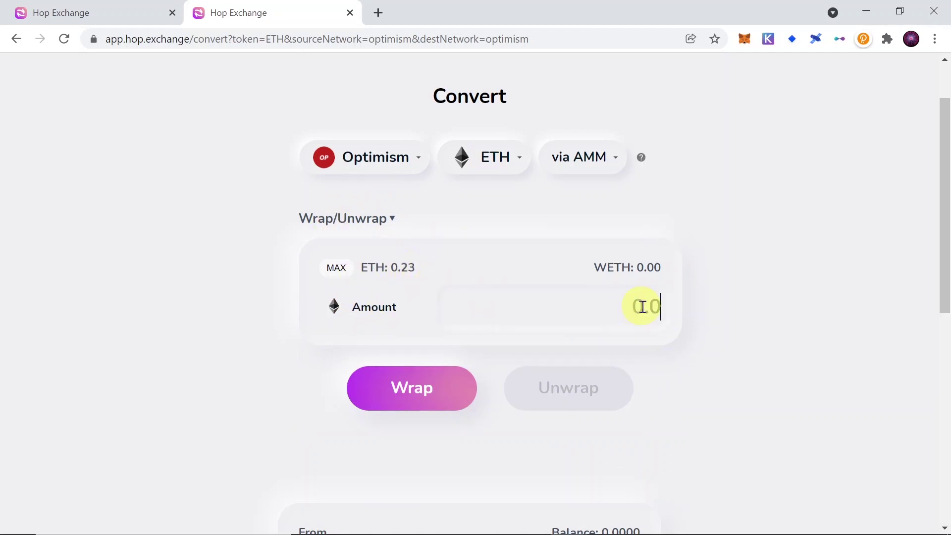
type("0.03")
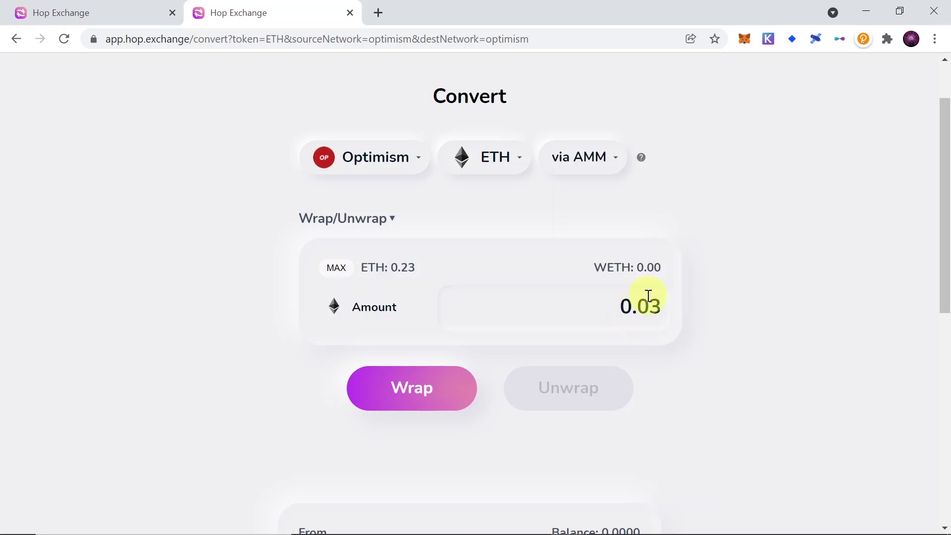
left_click(420, 393)
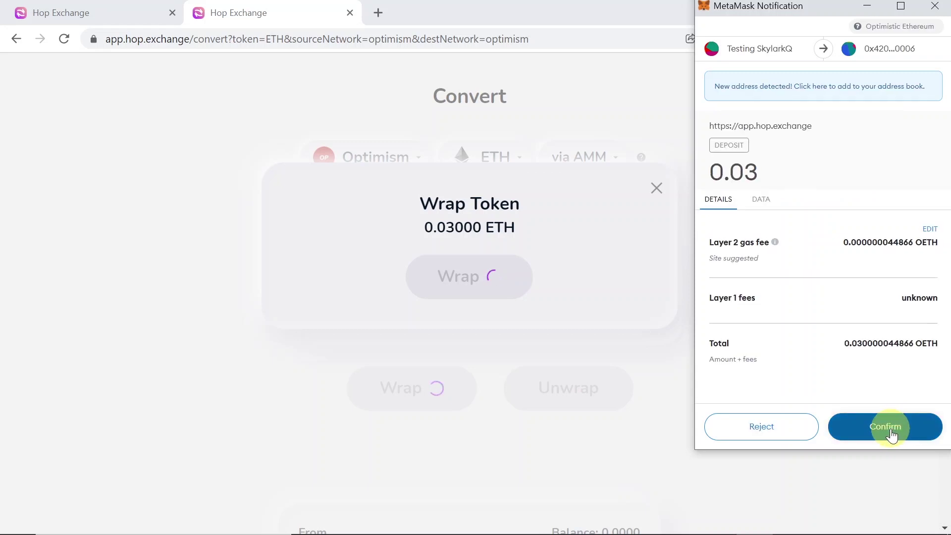
left_click(891, 436)
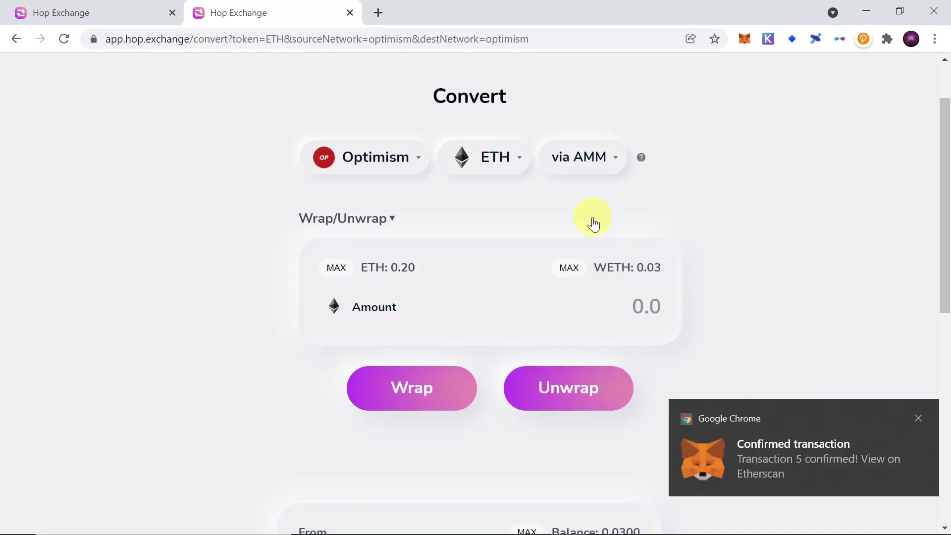
- Collapse the Wrap/Unwrap section and set the amount to convert to 0.015 WETH on Optimism
scroll(594, 228, "up", 2)
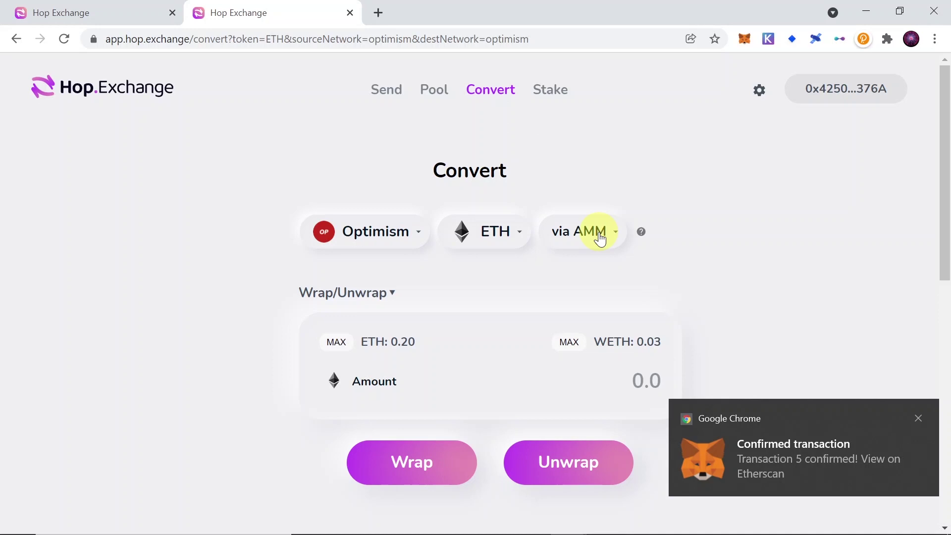
left_click(369, 299)
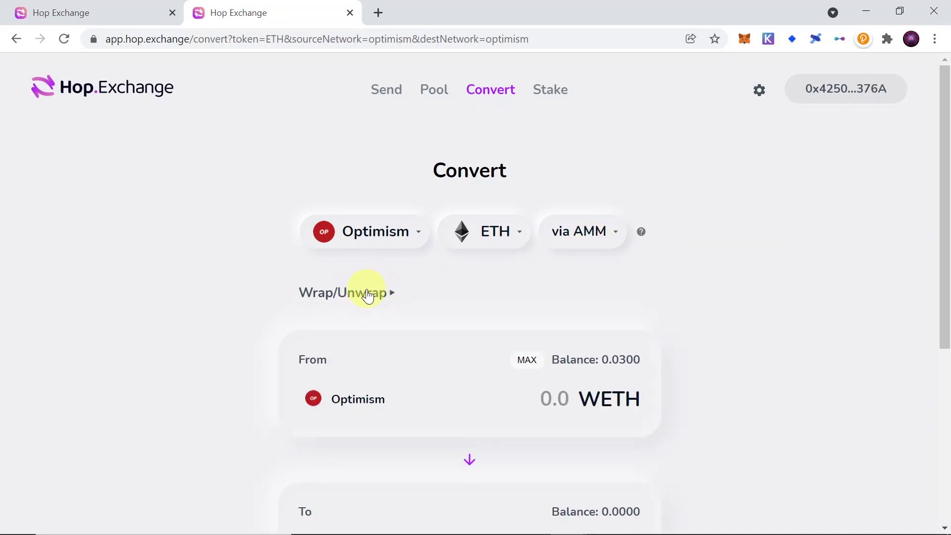
left_click(365, 294)
left_click(365, 295)
scroll(401, 283, "down", 3)
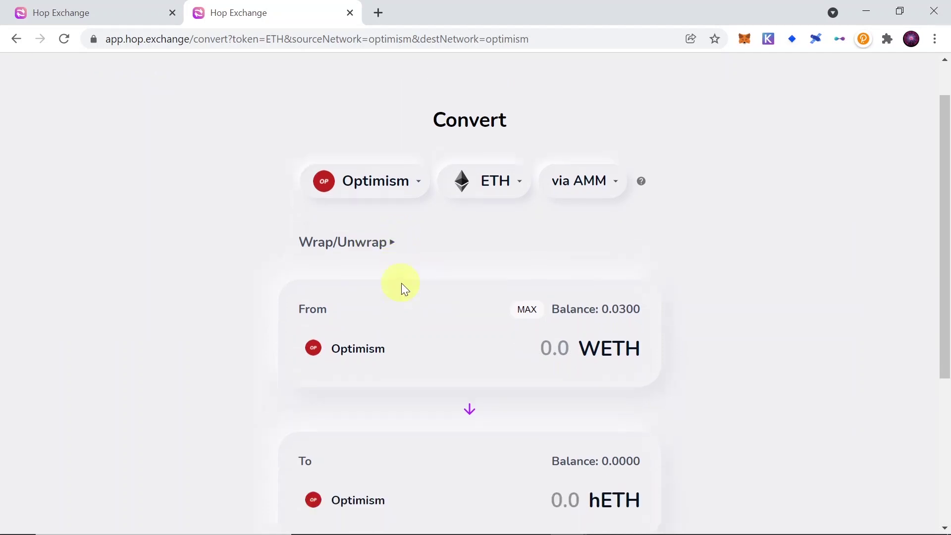
left_click(567, 249)
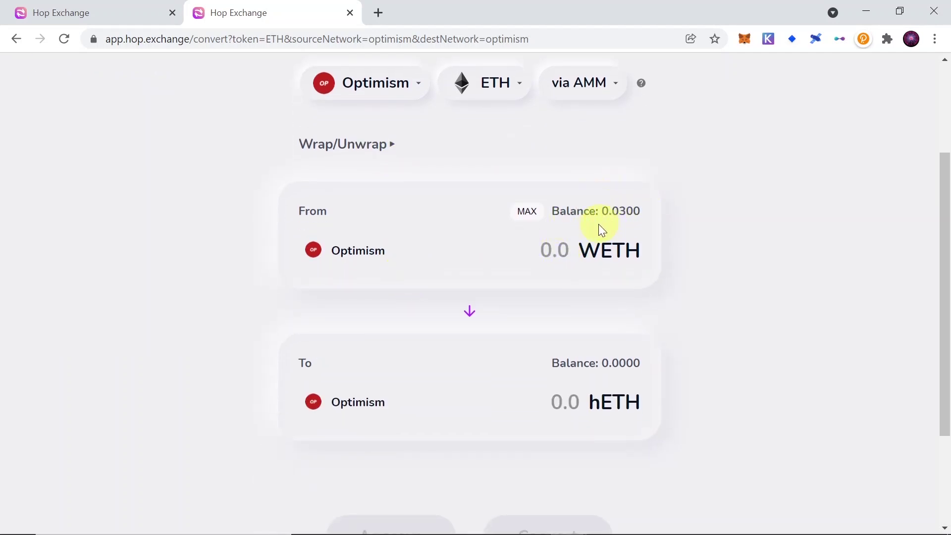
type("0.015")
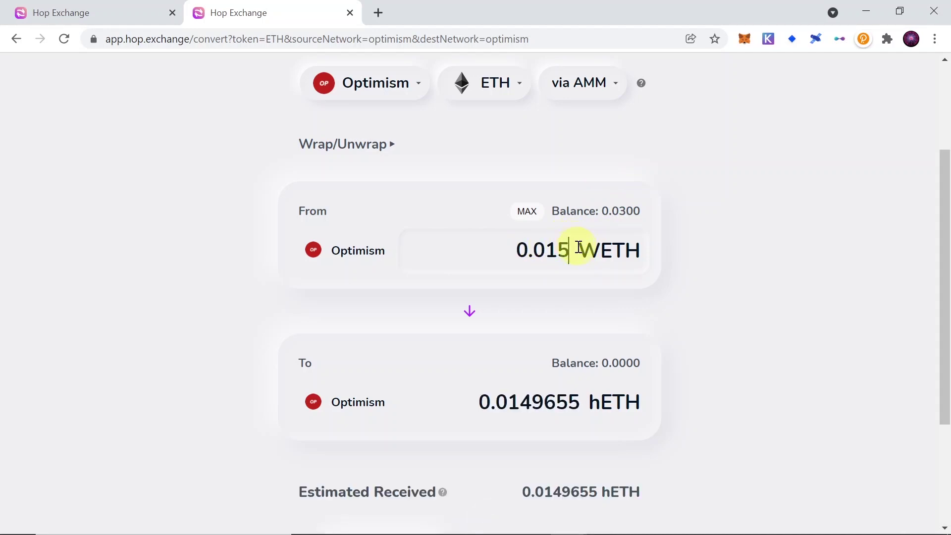
- Approve Hop to spend all WETH on Optimism and confirm the permission in MetaMask
scroll(584, 394, "down", 3)
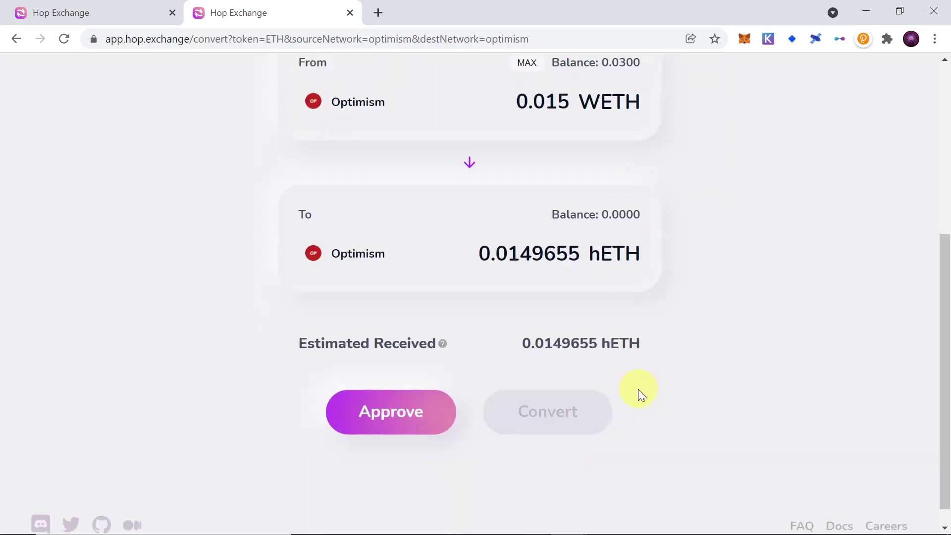
left_click(391, 412)
left_click(469, 294)
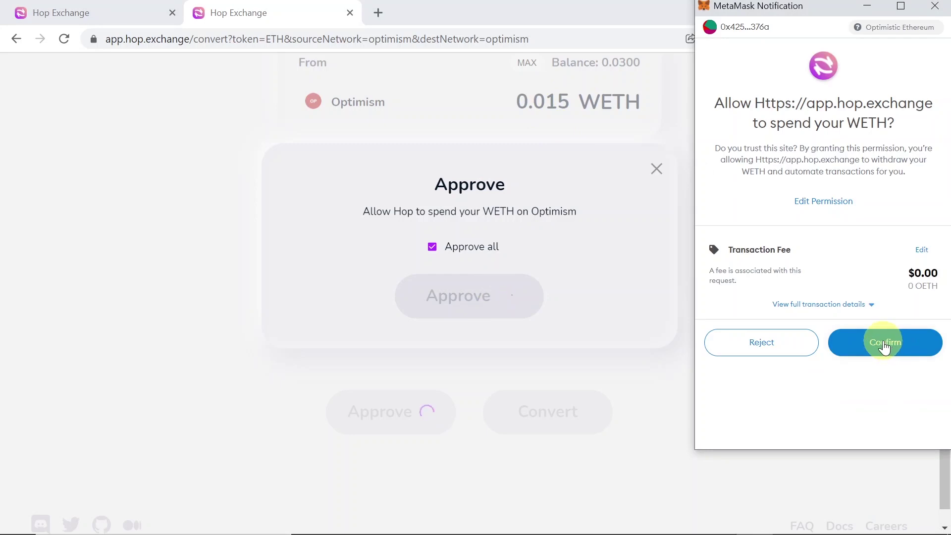
left_click(884, 343)
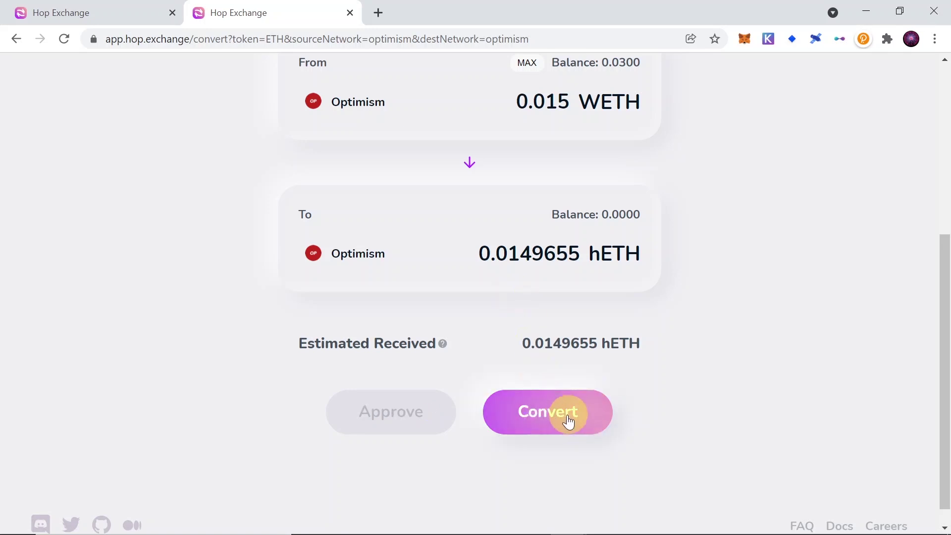
- Convert the 0.015 WETH to hETH and confirm the swap transaction in MetaMask
left_click(557, 414)
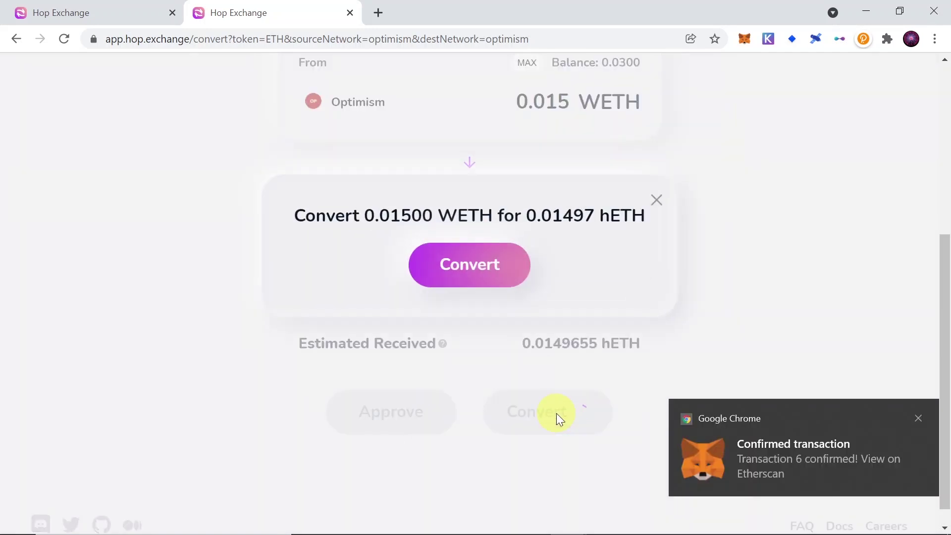
left_click(476, 272)
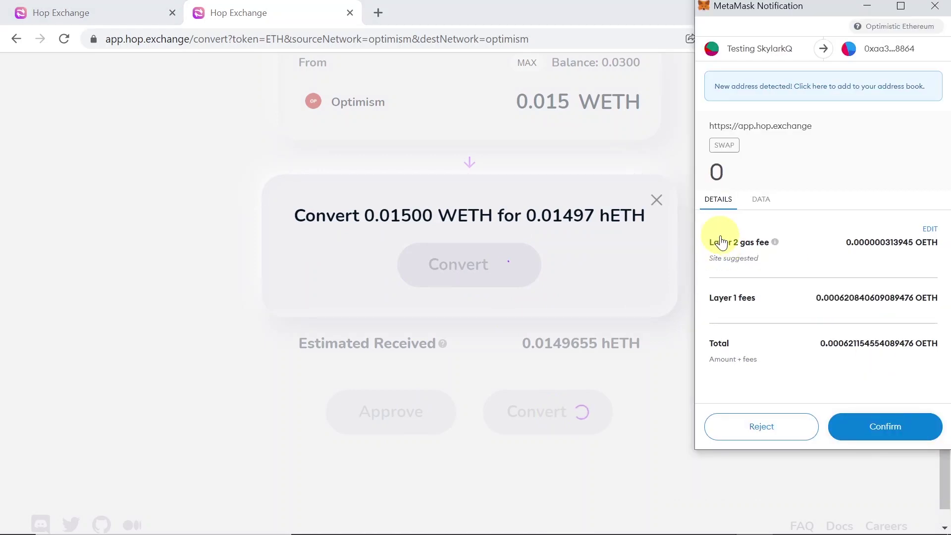
left_click(920, 420)
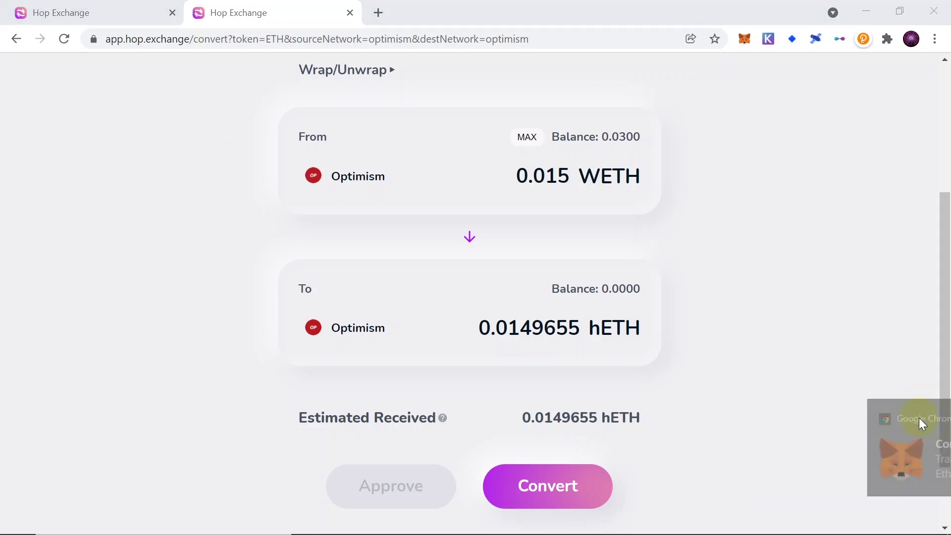
- Open Hop's liquidity pool page and choose ETH on Optimism as the pool
scroll(795, 337, "up", 2)
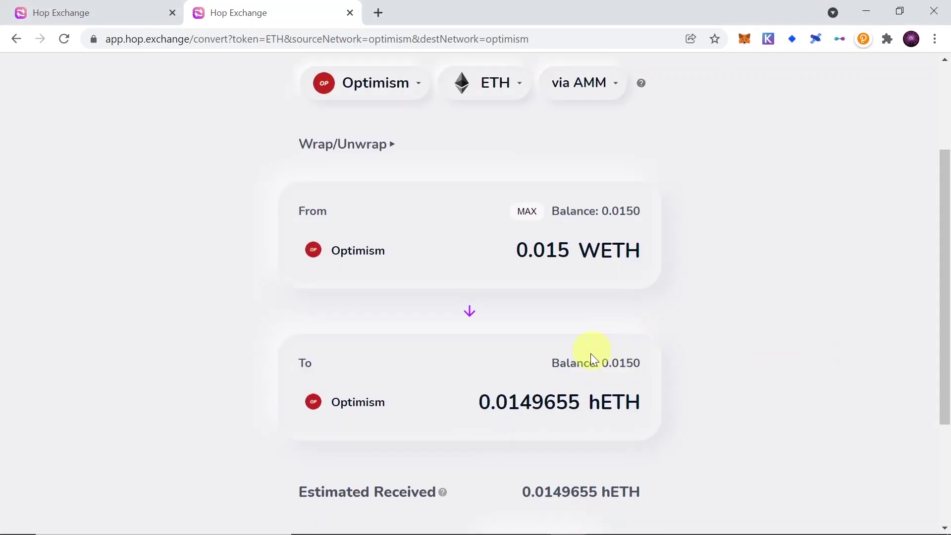
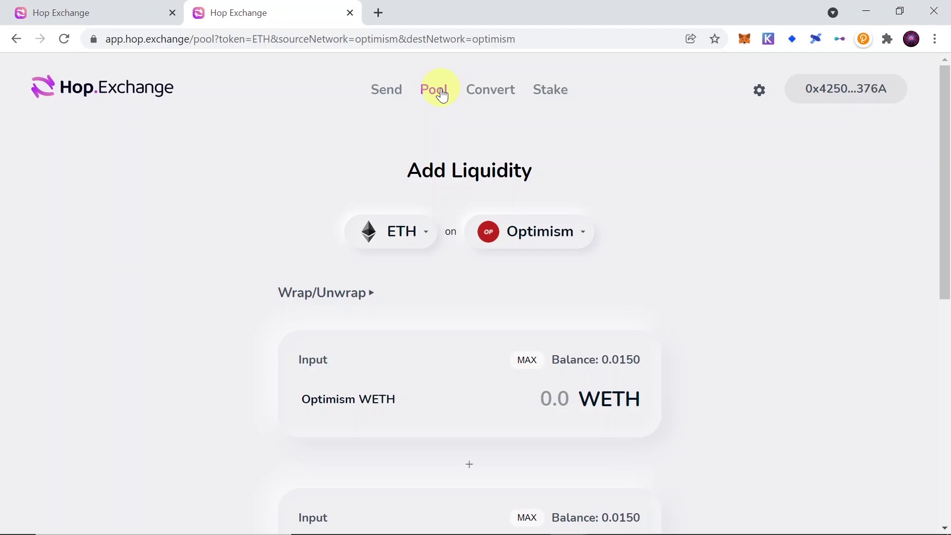
left_click(532, 231)
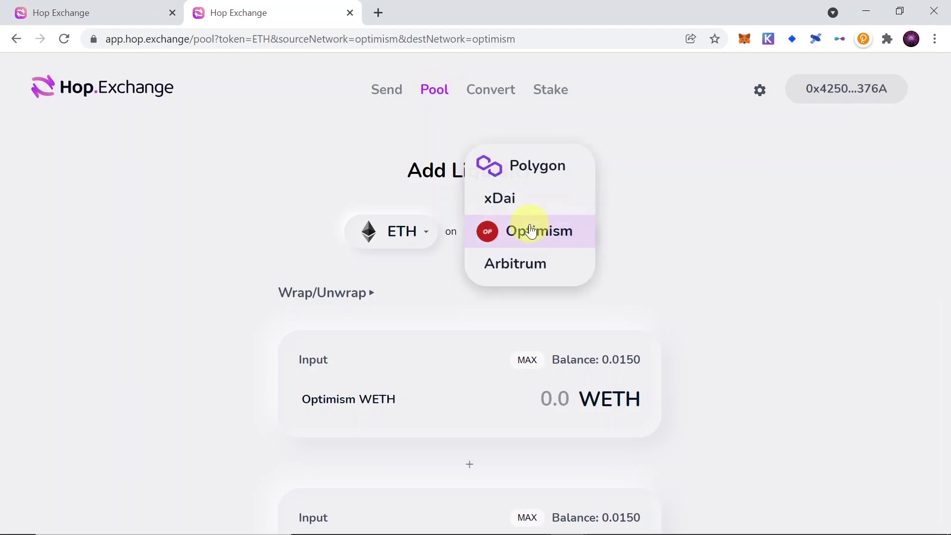
left_click(548, 239)
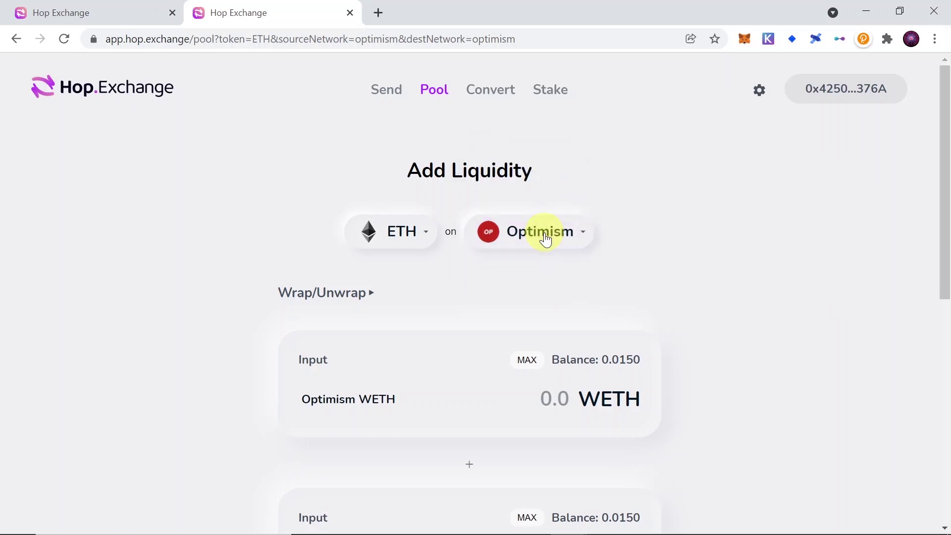
left_click(402, 232)
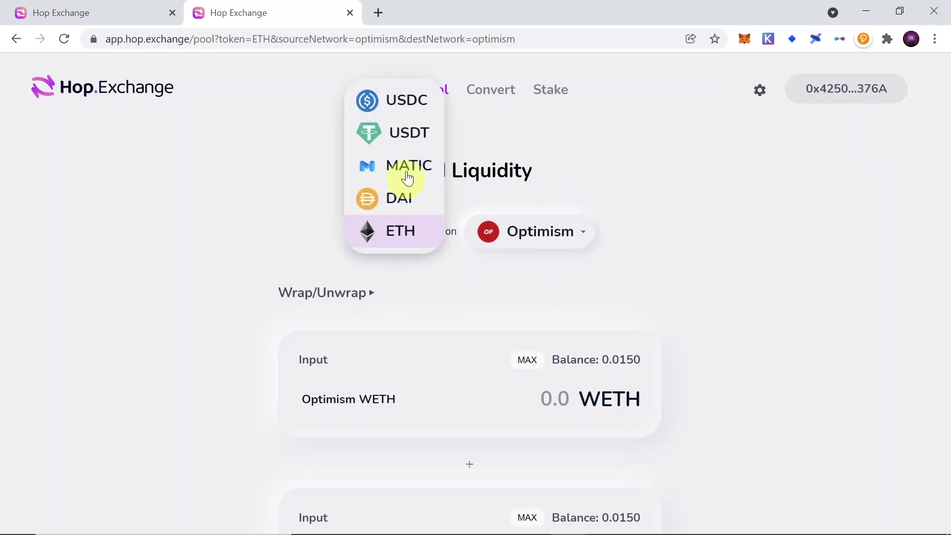
left_click(408, 239)
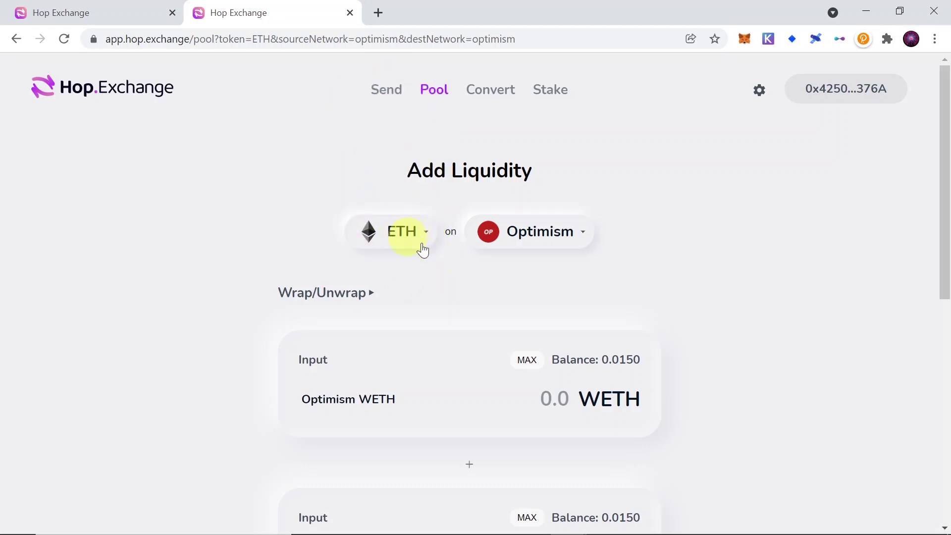
- Set both liquidity inputs, Optimism WETH and Hop ETH, to their maximum available balances
scroll(783, 317, "down", 1)
scroll(773, 312, "down", 1)
left_click(528, 212)
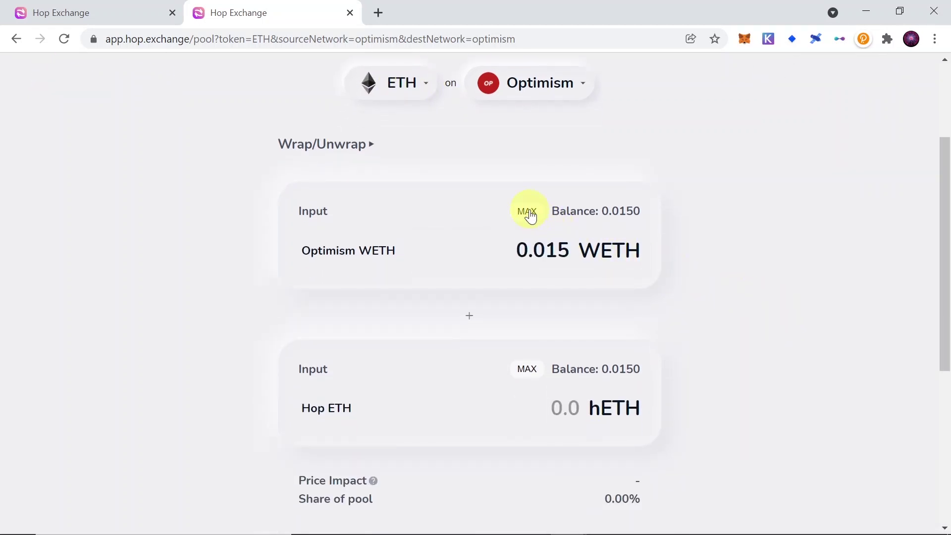
left_click(529, 377)
- Start adding the liquidity, approve Hop to spend all hETH on Optimism, and confirm the permission in MetaMask
scroll(715, 309, "down", 2)
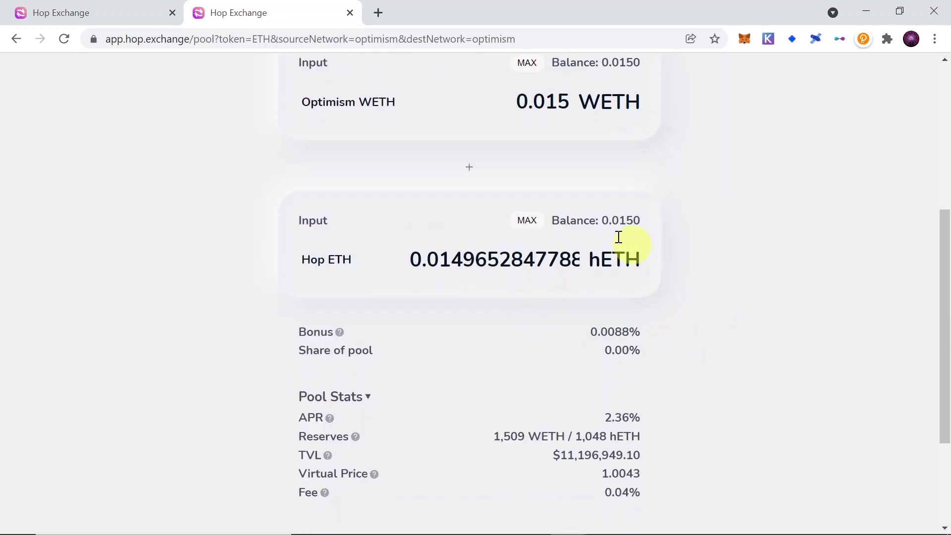
scroll(730, 276, "down", 2)
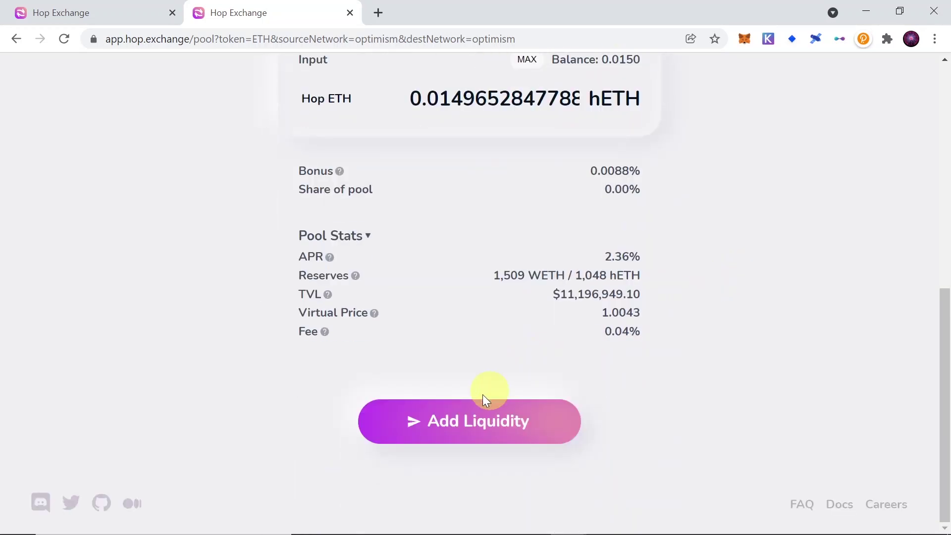
left_click(490, 424)
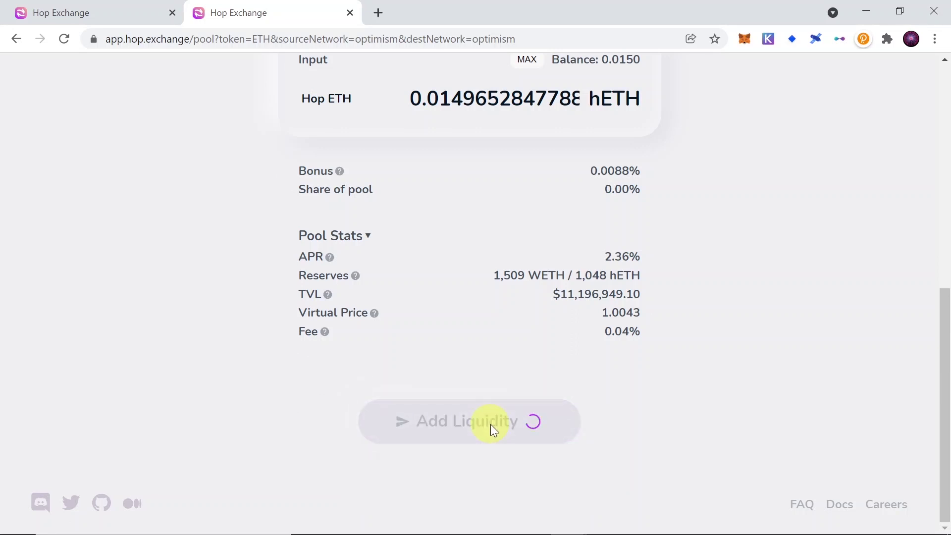
left_click(476, 299)
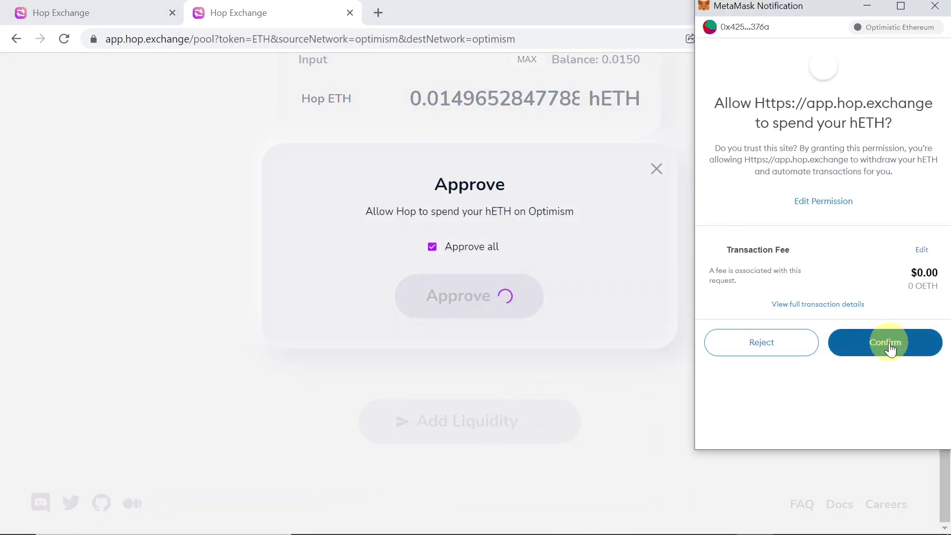
left_click(885, 345)
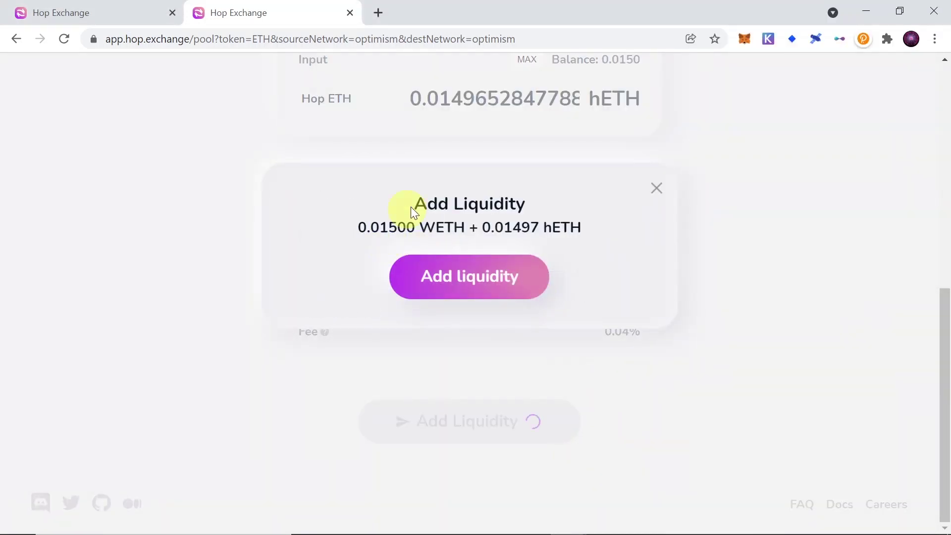
- Add 0.015 WETH and 0.01497 hETH as liquidity and confirm the transaction in MetaMask
left_click(487, 281)
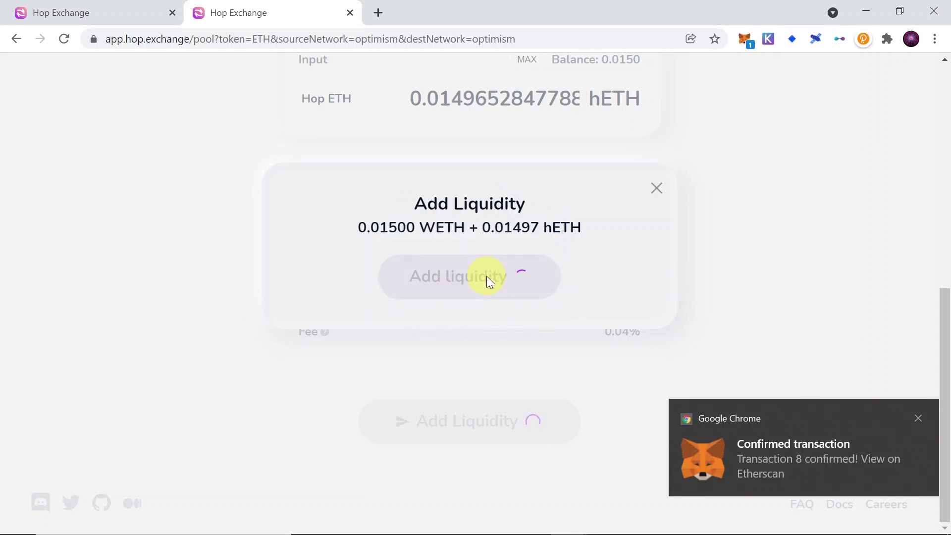
left_click(919, 418)
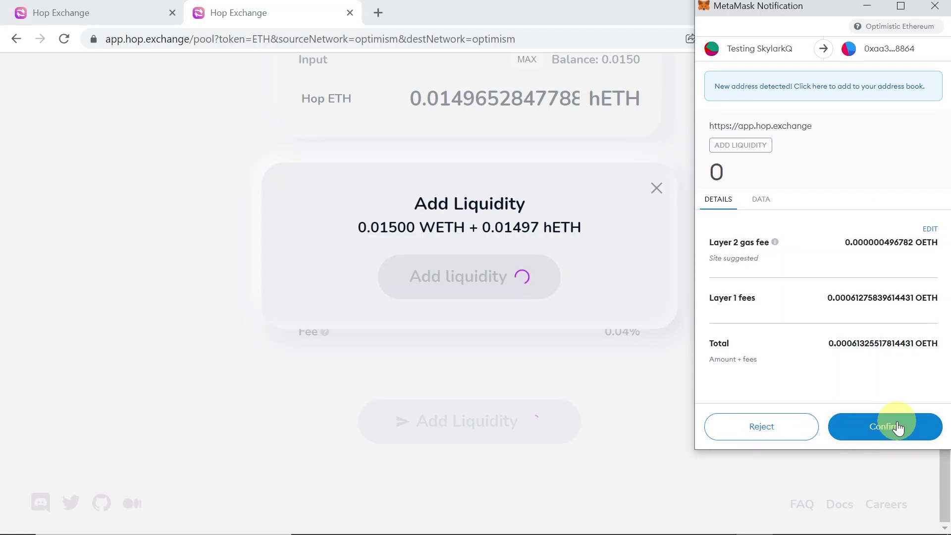
left_click(898, 428)
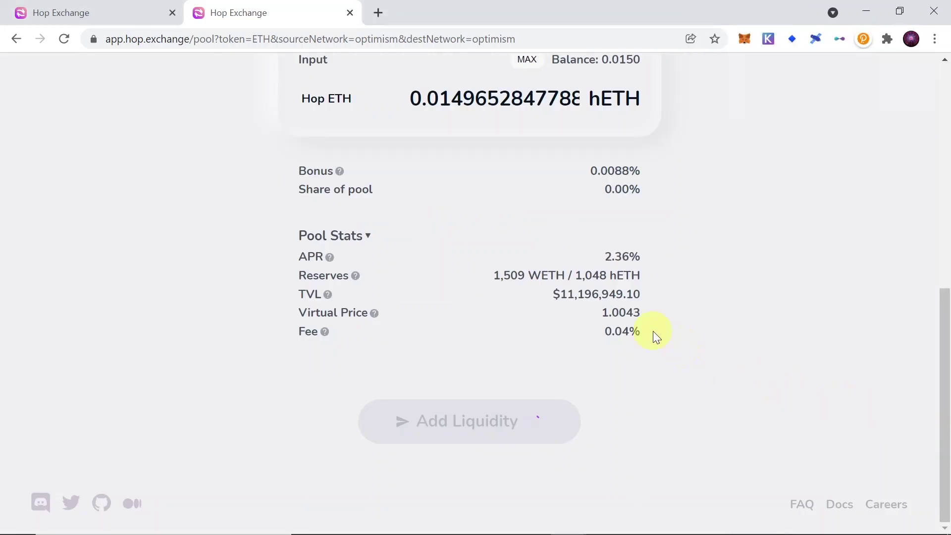
- Examine the liquidity position's WETH/hETH amount and pool share, the pool's APR, and the option to remove liquidity
scroll(514, 253, "down", 3)
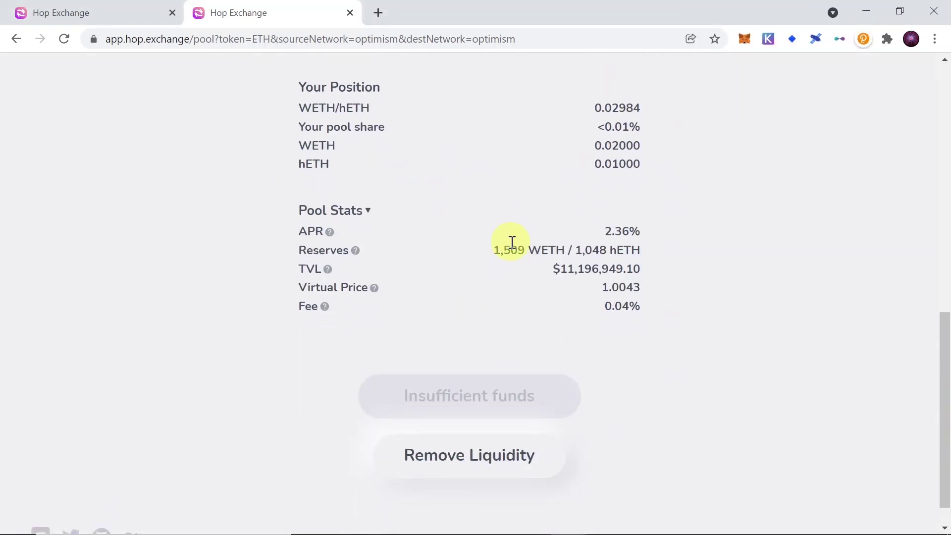
scroll(512, 243, "up", 3)
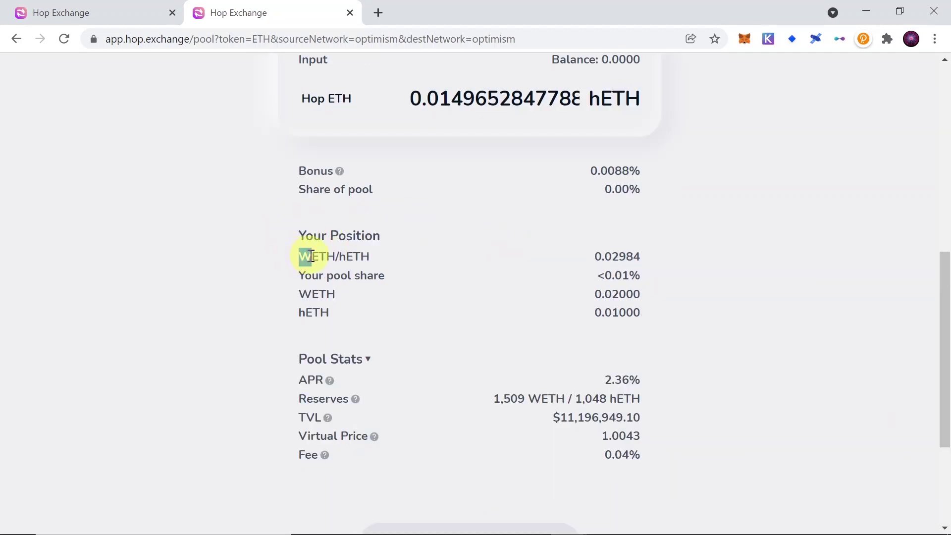
left_click_drag(300, 256, 598, 256)
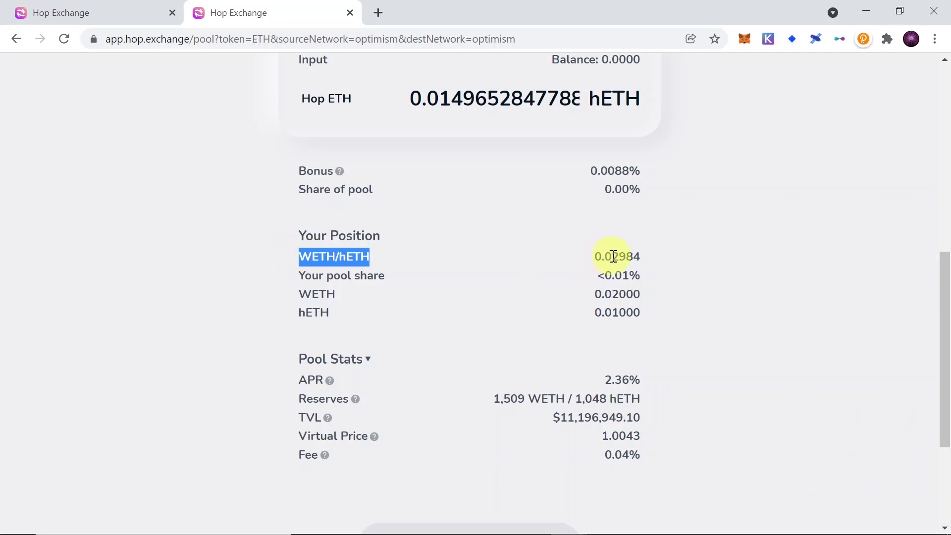
left_click_drag(601, 276, 633, 272)
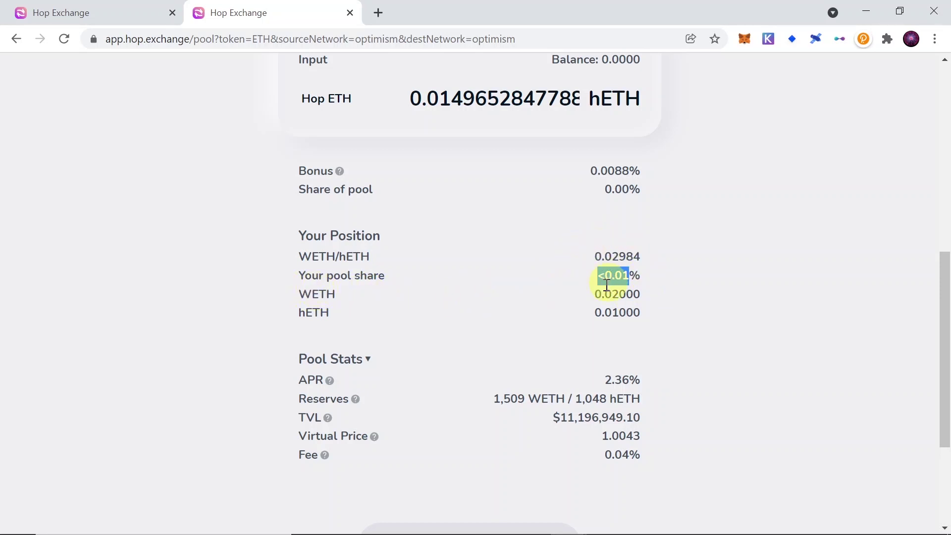
scroll(817, 345, "down", 3)
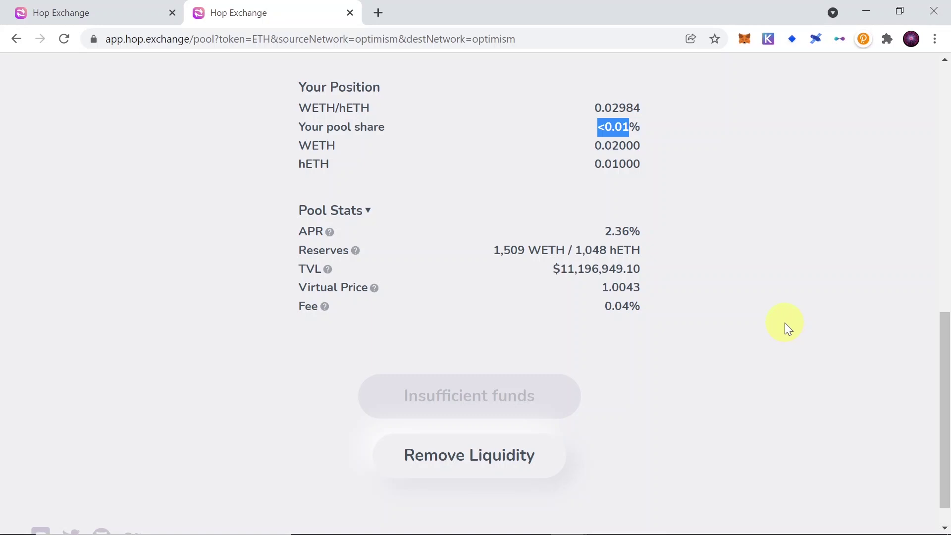
scroll(785, 322, "down", 1)
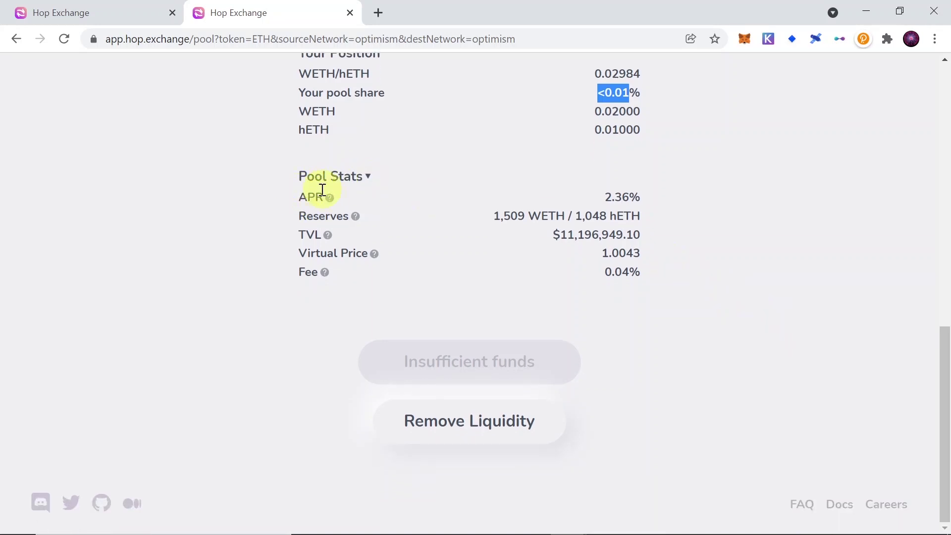
left_click_drag(603, 197, 643, 197)
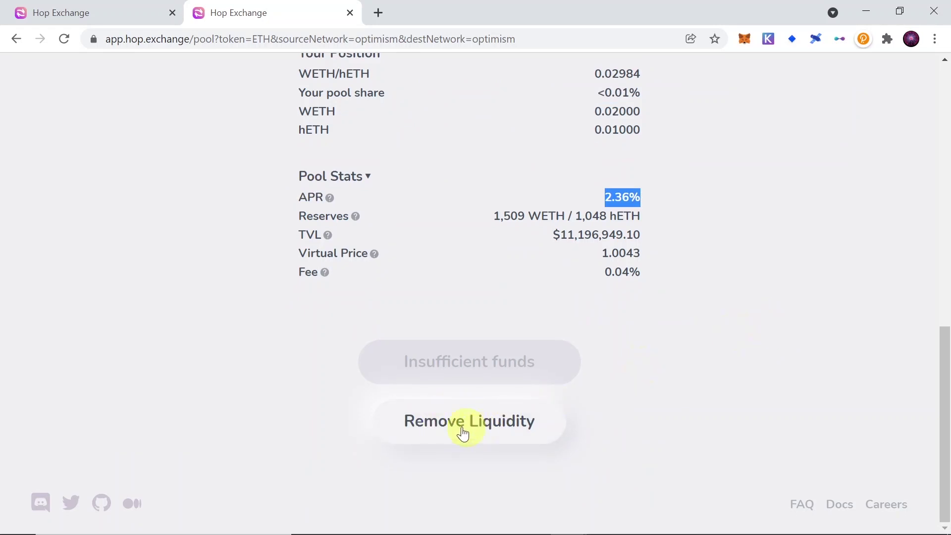
scroll(490, 420, "up", 10)
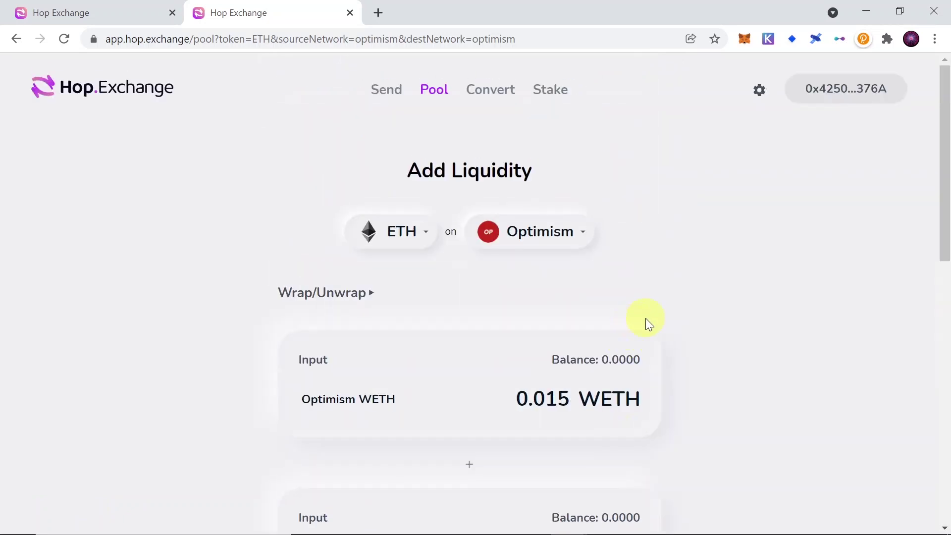